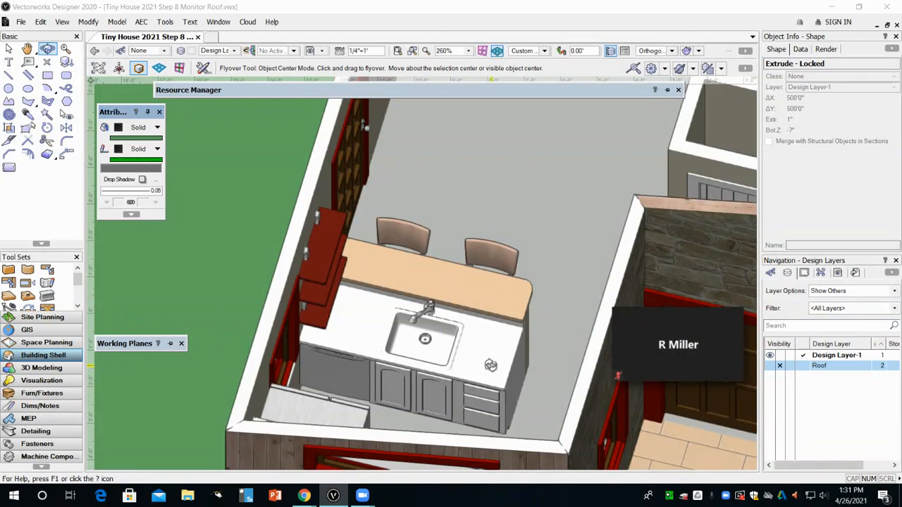
Step: Orbit and zoom around the kitchen model to examine the cabinets, sink counter and appliances
drag(497, 366, 497, 361)
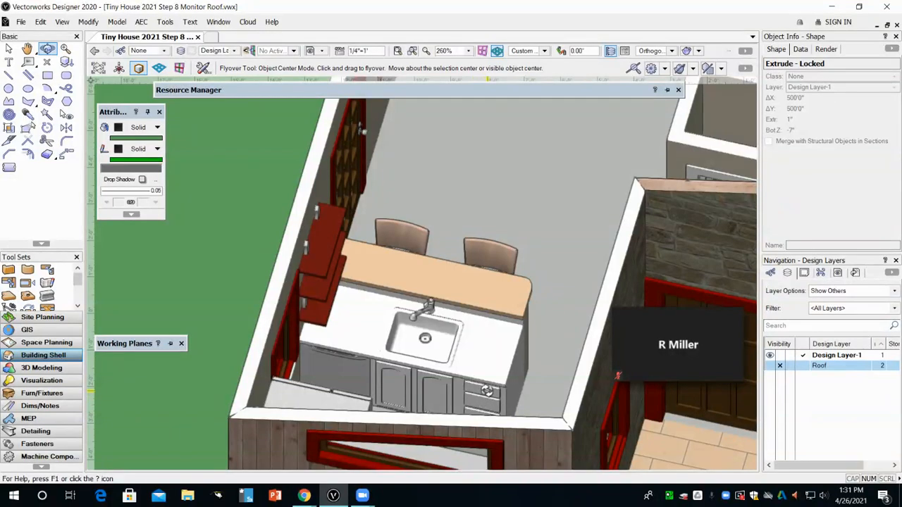
drag(543, 402, 549, 350)
scroll(549, 350, down, 2)
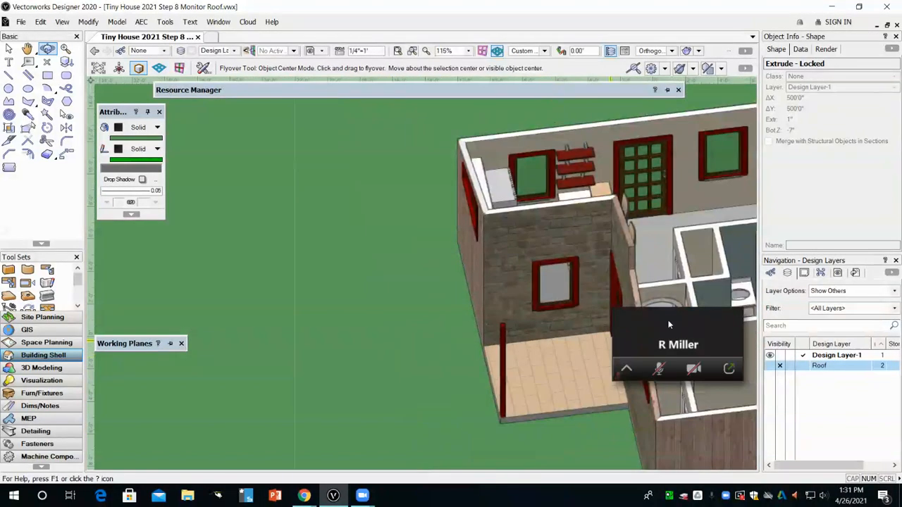
drag(669, 321, 550, 327)
drag(663, 290, 539, 260)
scroll(542, 321, up, 3)
drag(557, 329, 824, 308)
scroll(510, 296, up, 1)
scroll(510, 303, down, 1)
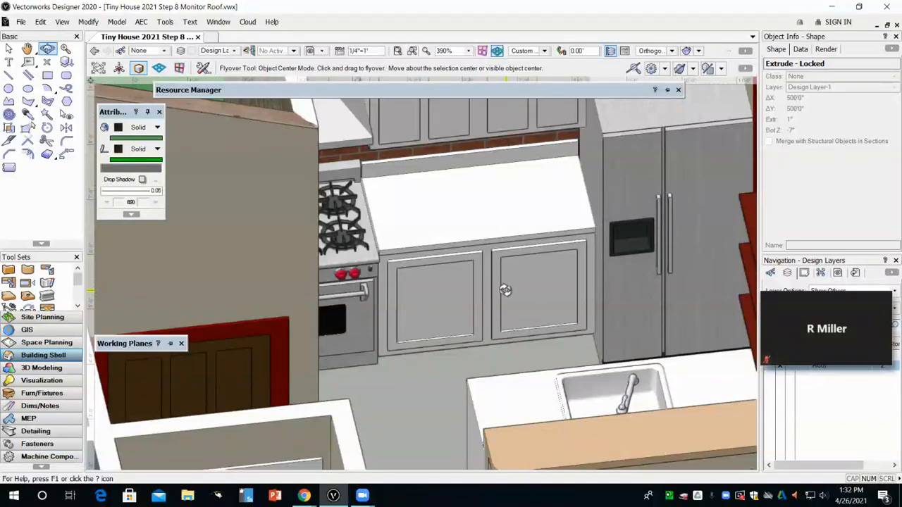
scroll(505, 291, down, 1)
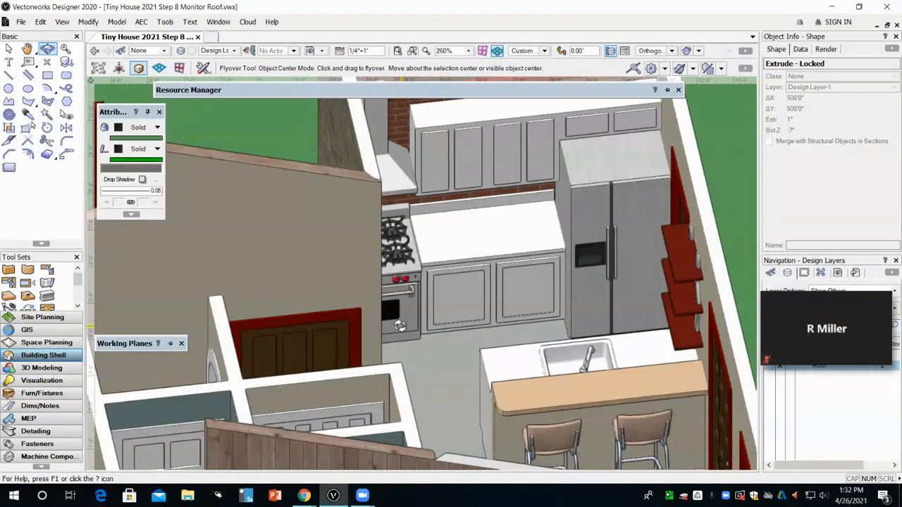
drag(476, 308, 524, 318)
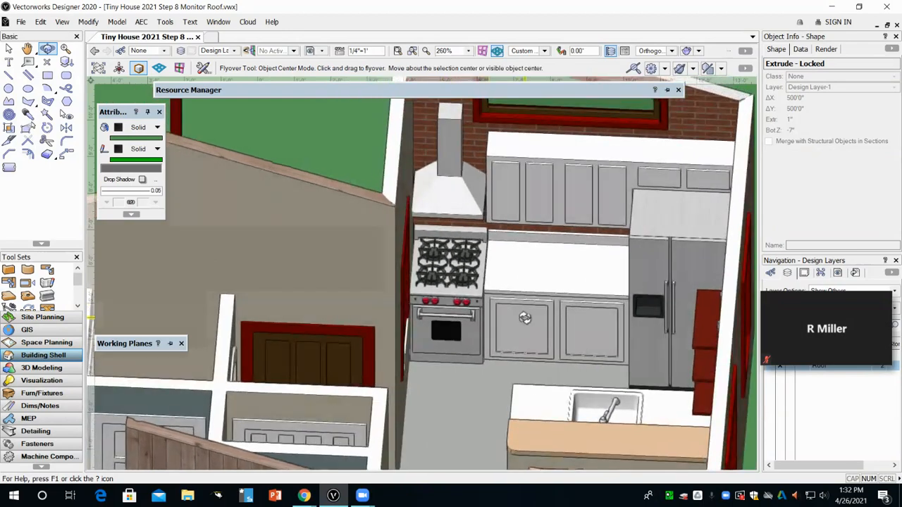
middle_drag(512, 311, 415, 296)
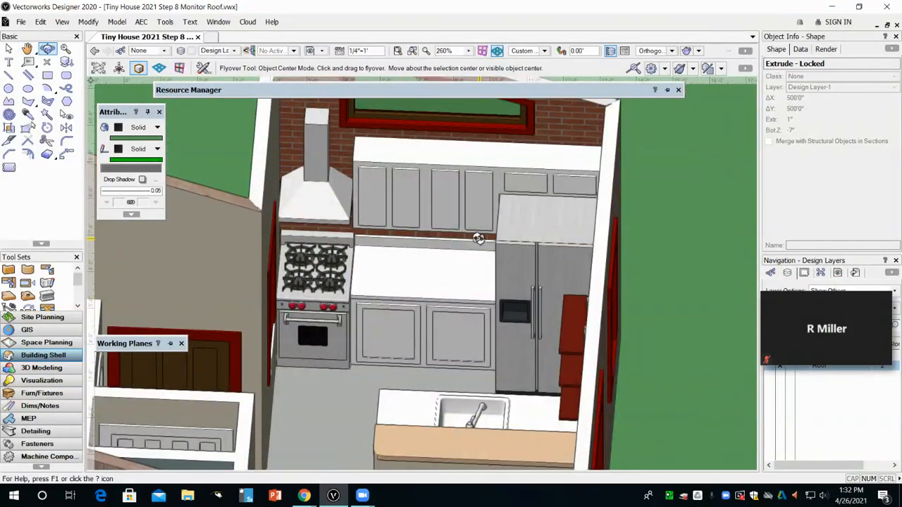
Step: Open the Organization dialog and create two new classes named Counter and Cabinet
click(167, 24)
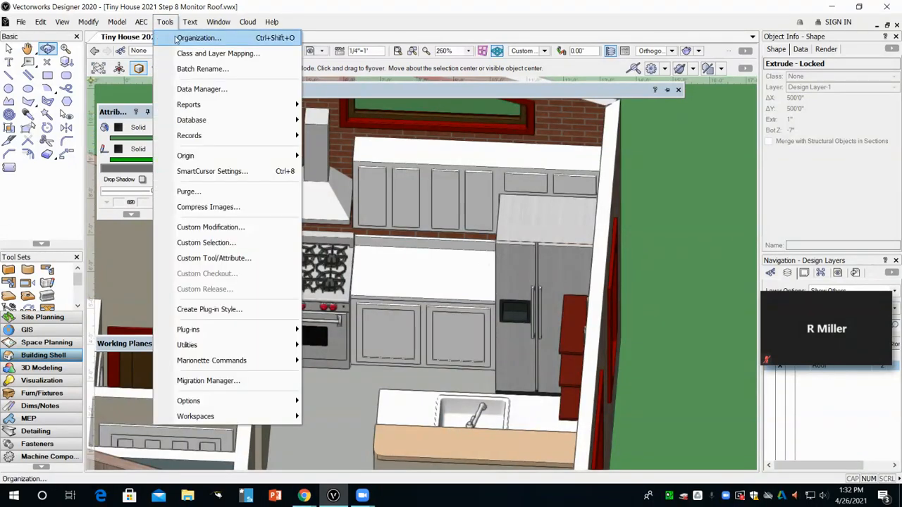
click(178, 39)
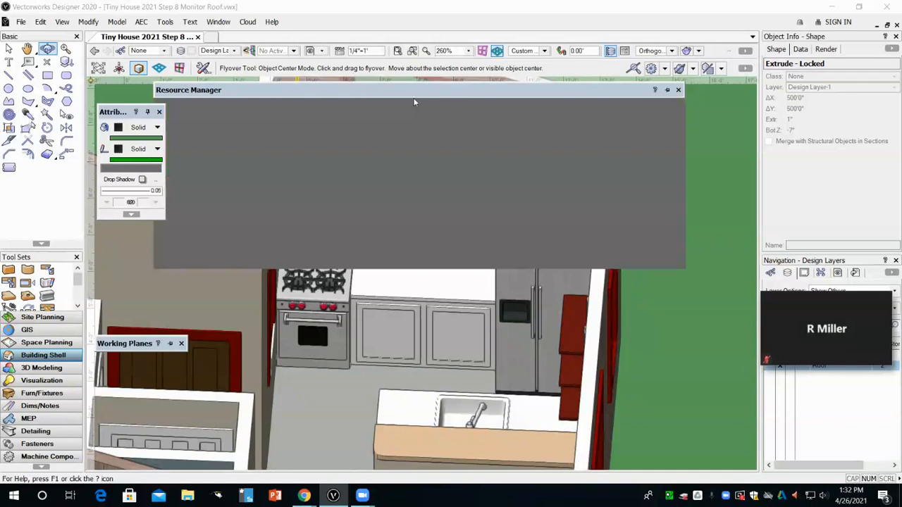
scroll(260, 168, down, 1)
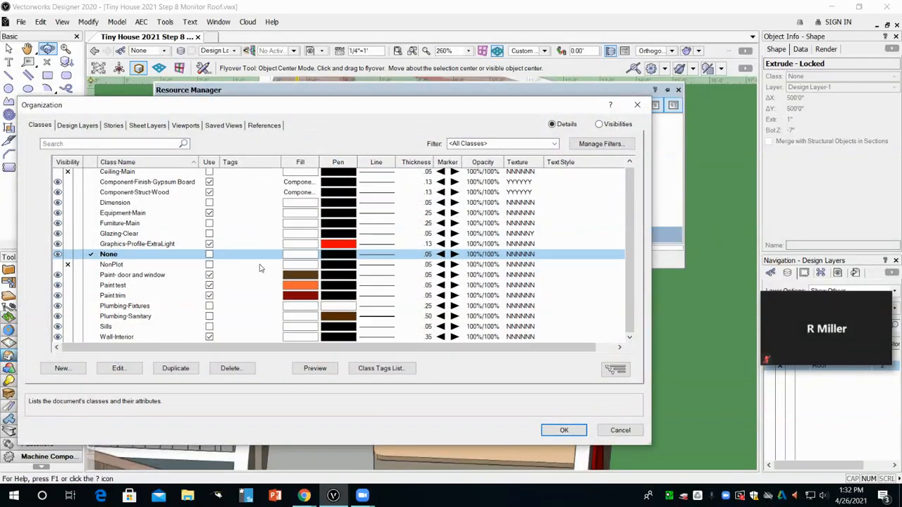
scroll(192, 310, up, 1)
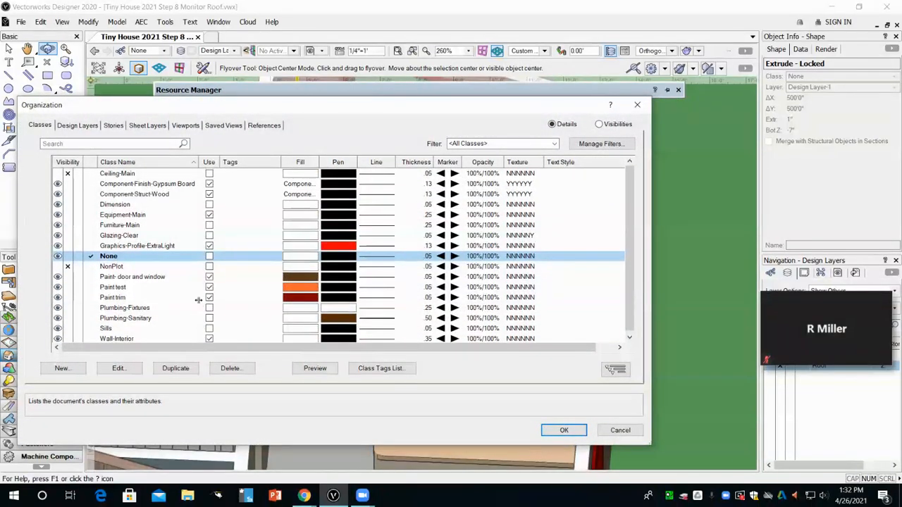
click(62, 368)
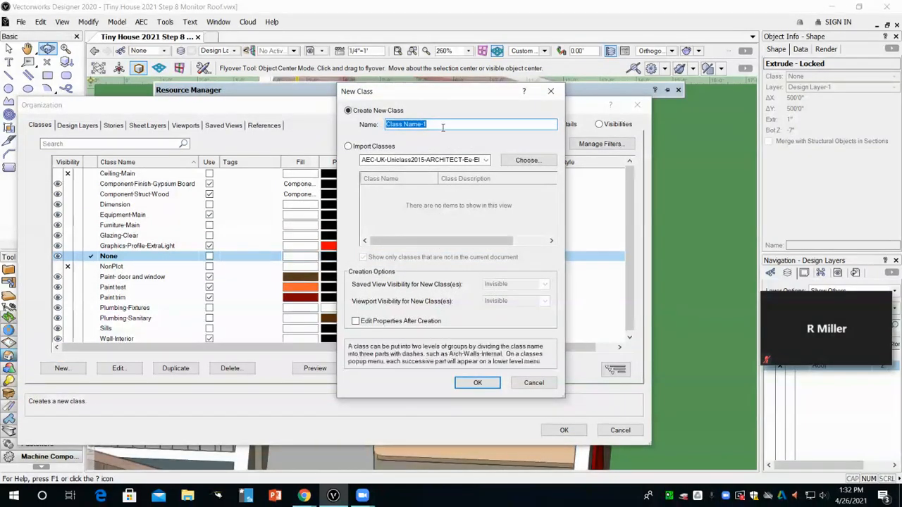
text(Counter)
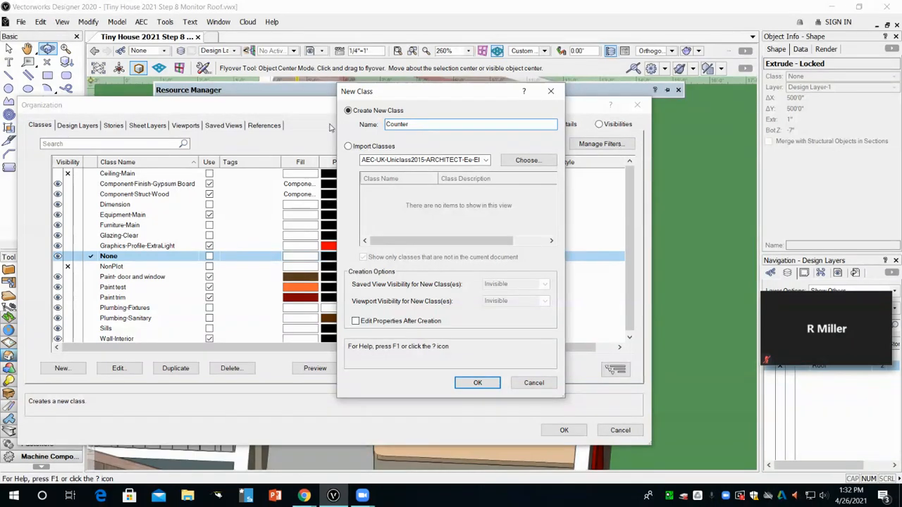
click(478, 383)
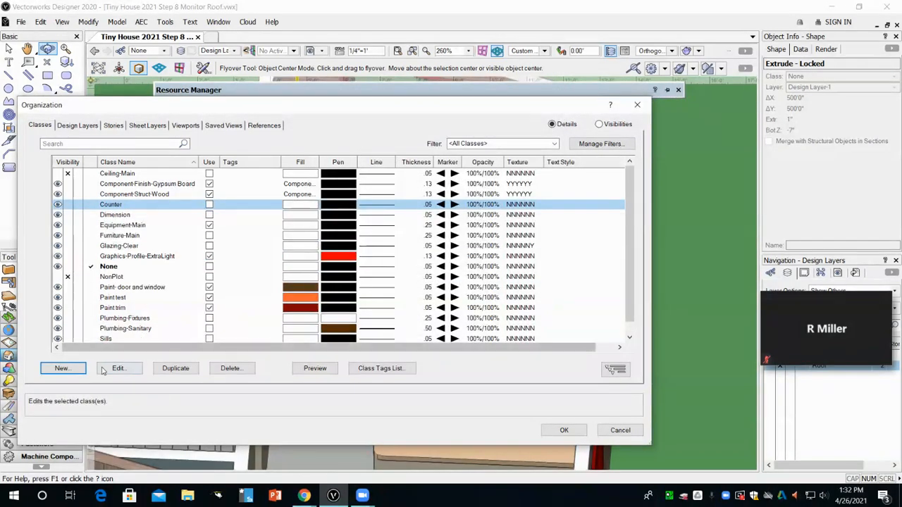
click(63, 368)
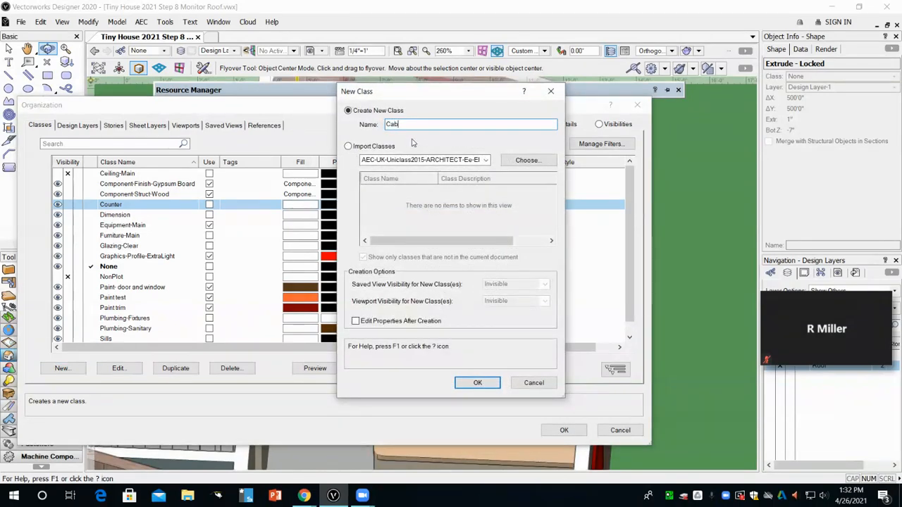
key(Return)
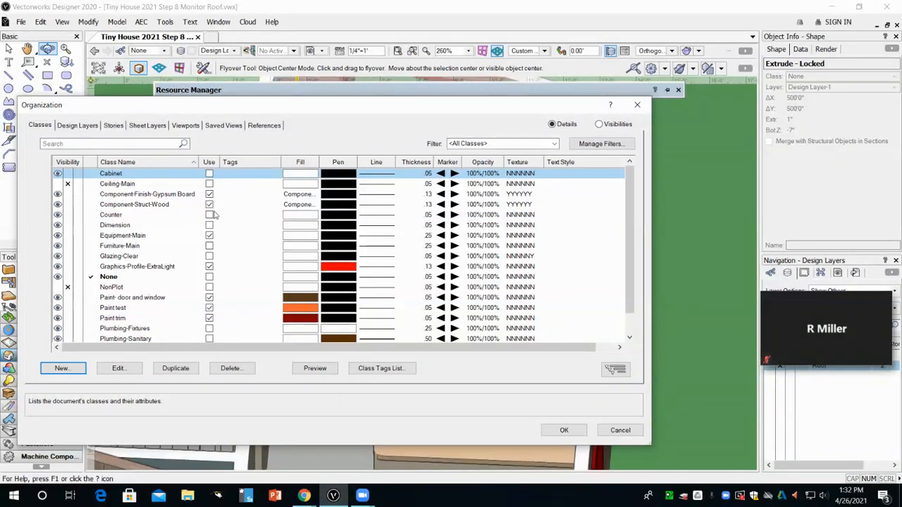
Step: Edit the Cabinet class to use attributes at creation and assign the Wood (Arroway Wood 022 Maple) texture
click(138, 177)
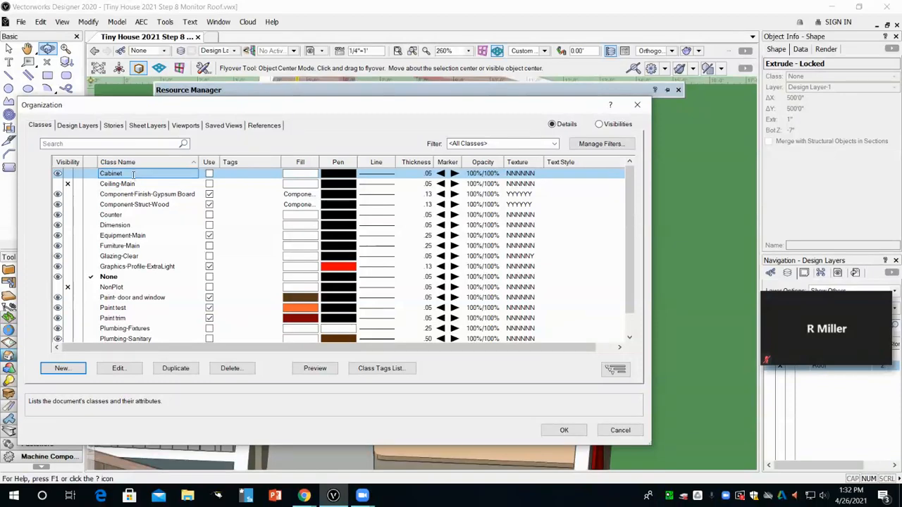
double_click(303, 177)
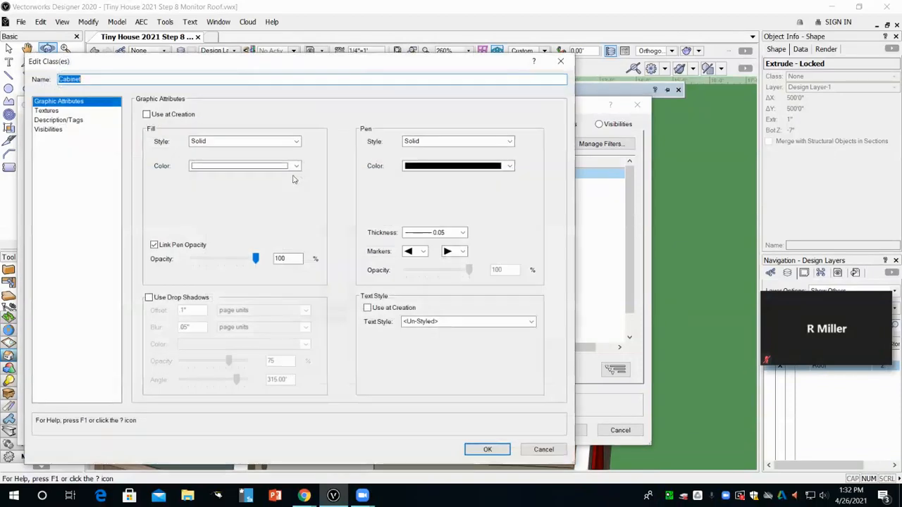
click(145, 115)
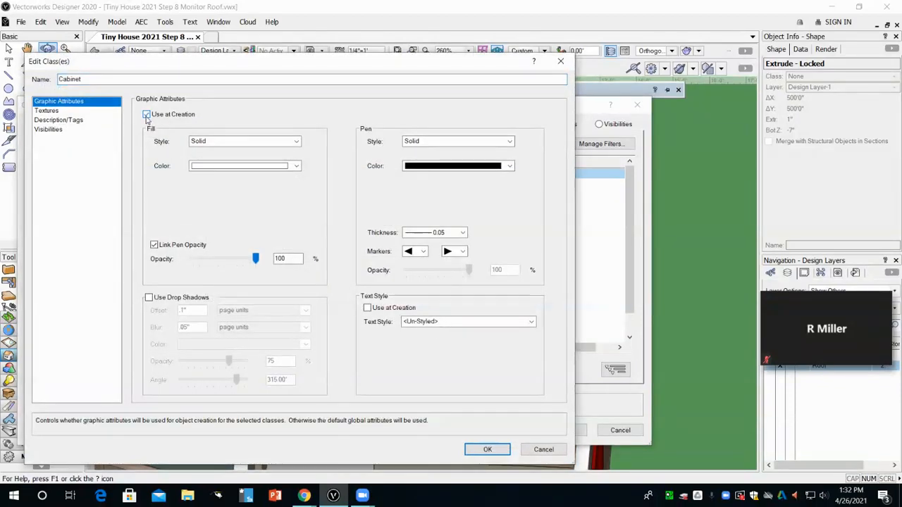
click(48, 112)
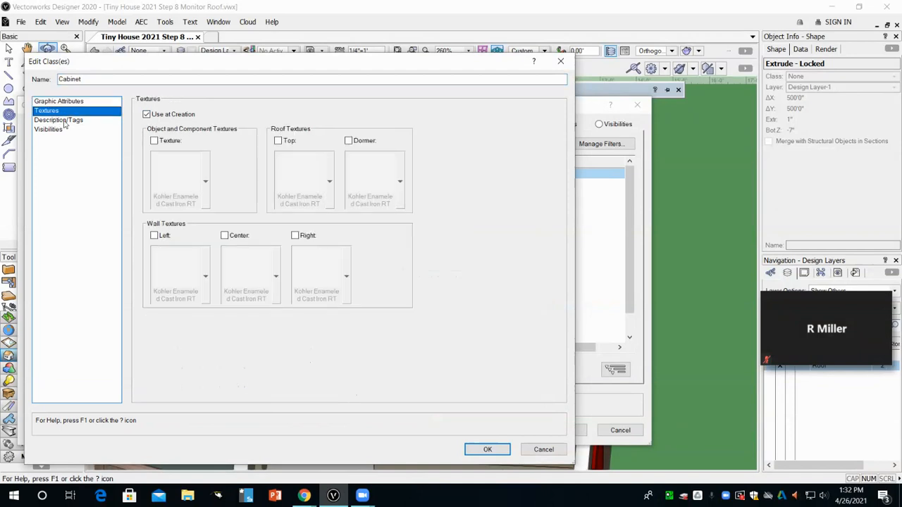
click(155, 141)
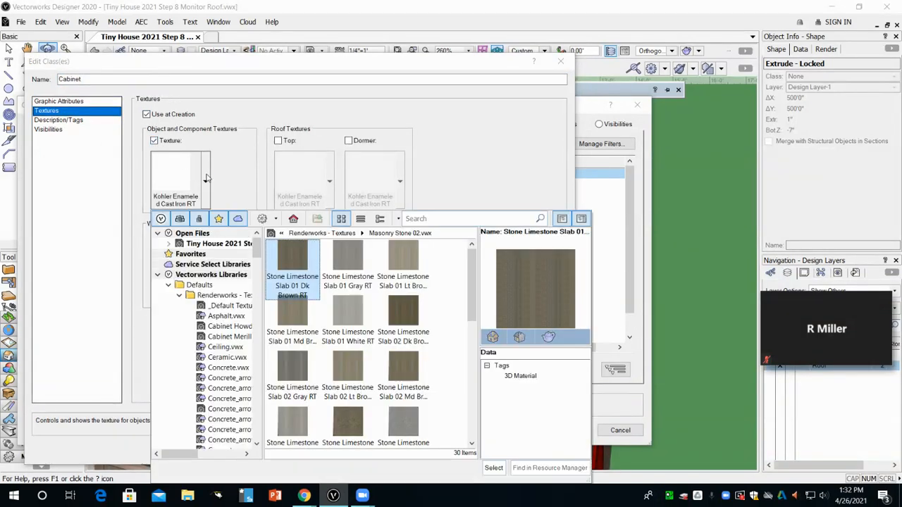
click(403, 218)
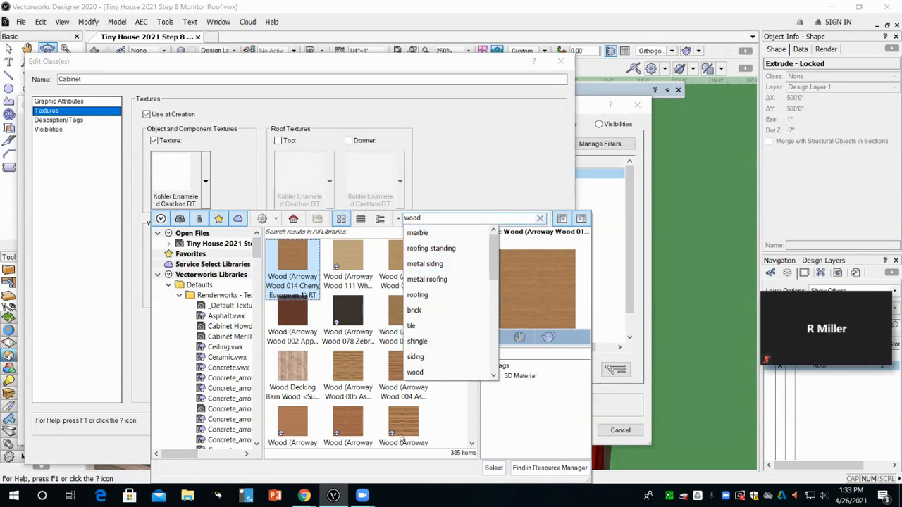
scroll(374, 430, down, 5)
scroll(347, 399, down, 3)
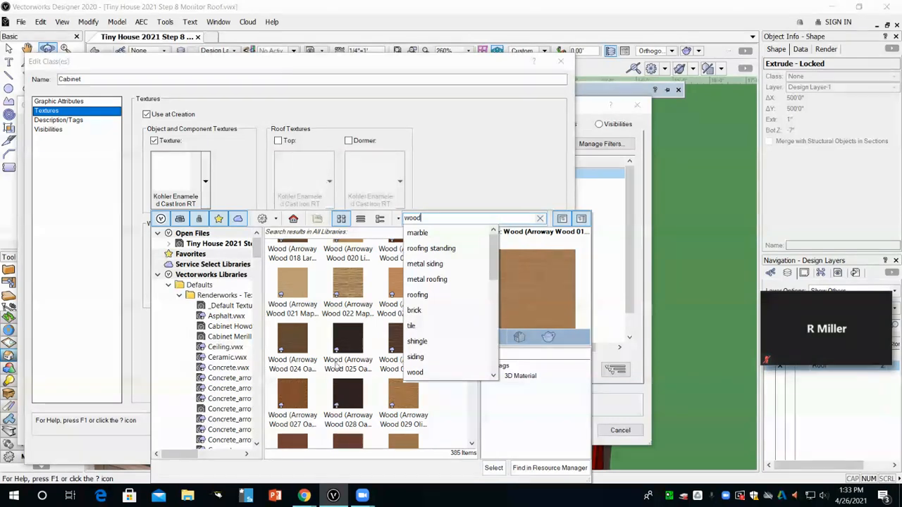
double_click(346, 286)
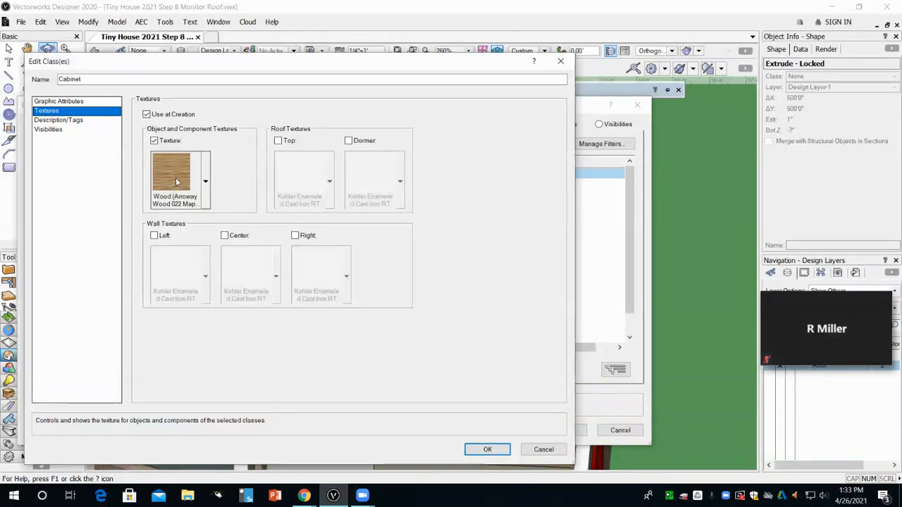
click(487, 451)
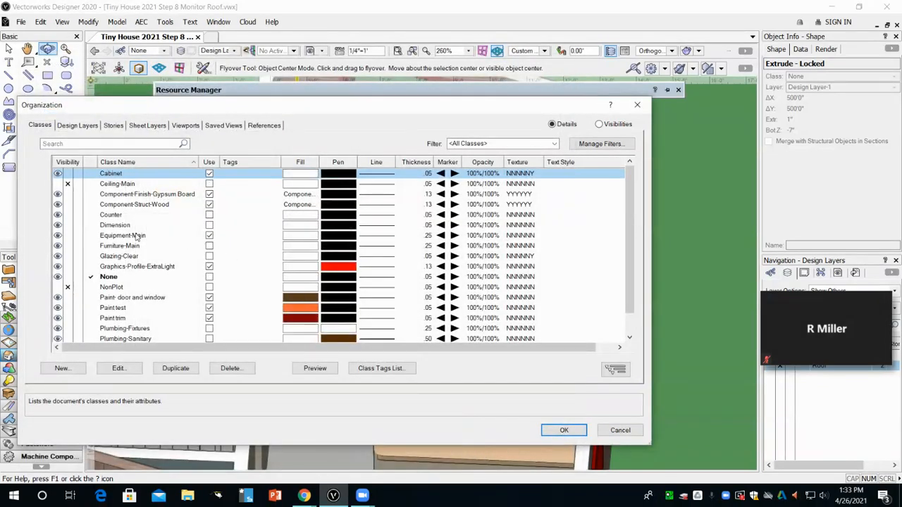
Step: Edit the Counter class to use attributes at creation and assign the Stone Marble Green Light RT texture
double_click(294, 216)
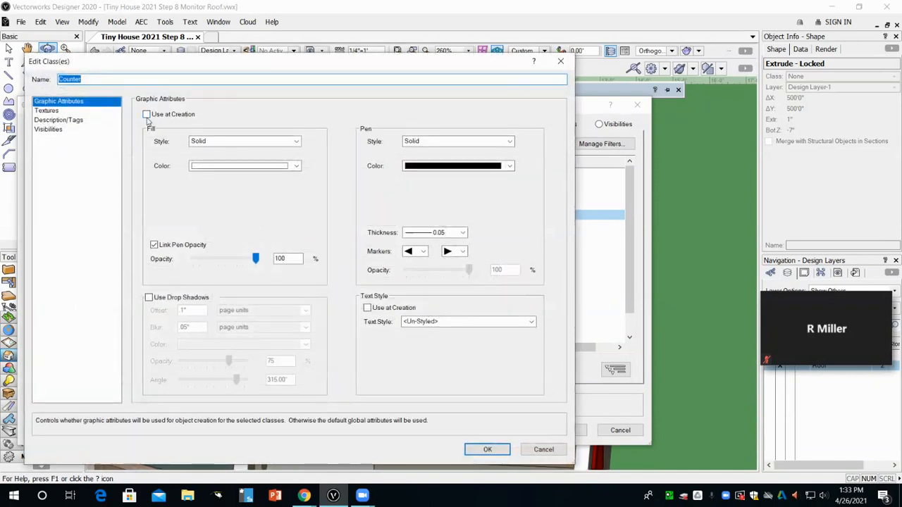
click(147, 115)
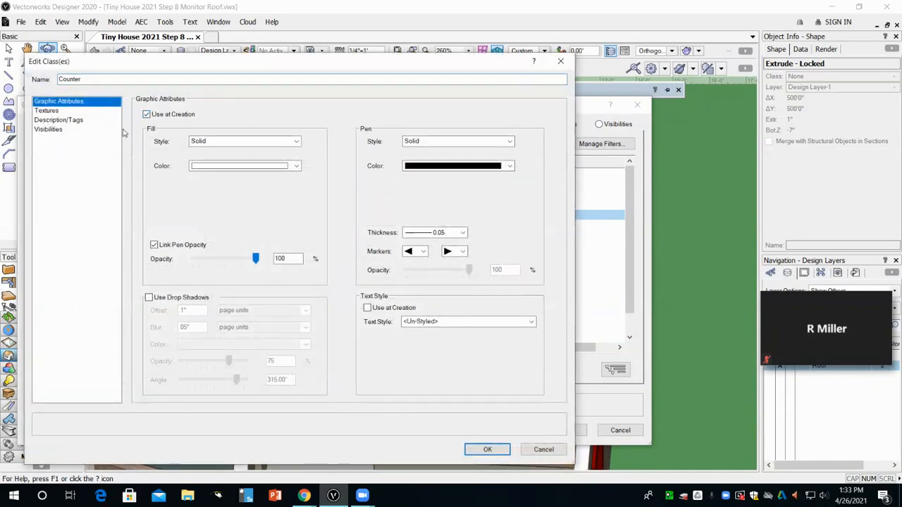
click(52, 111)
click(155, 141)
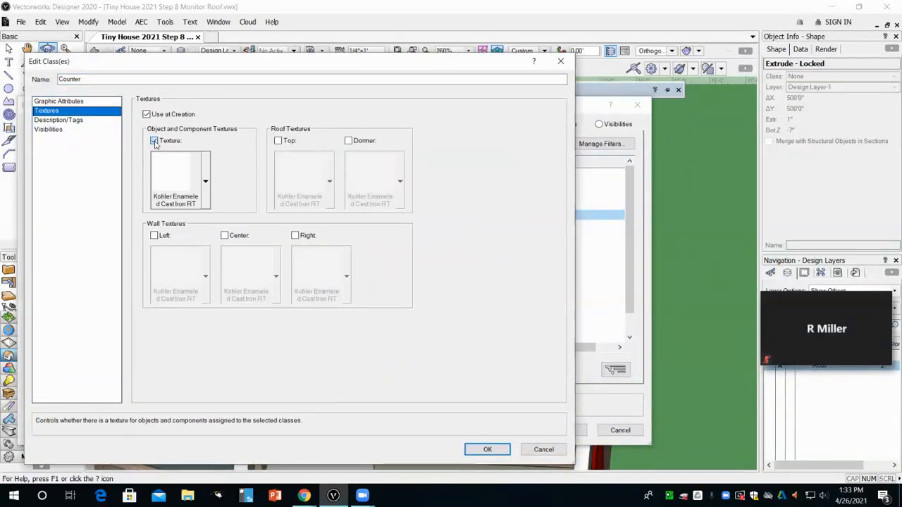
click(205, 177)
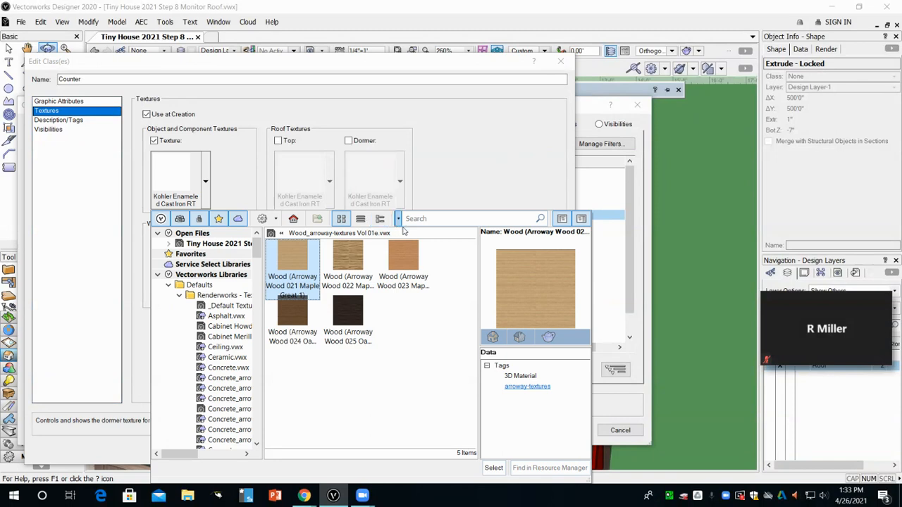
click(438, 220)
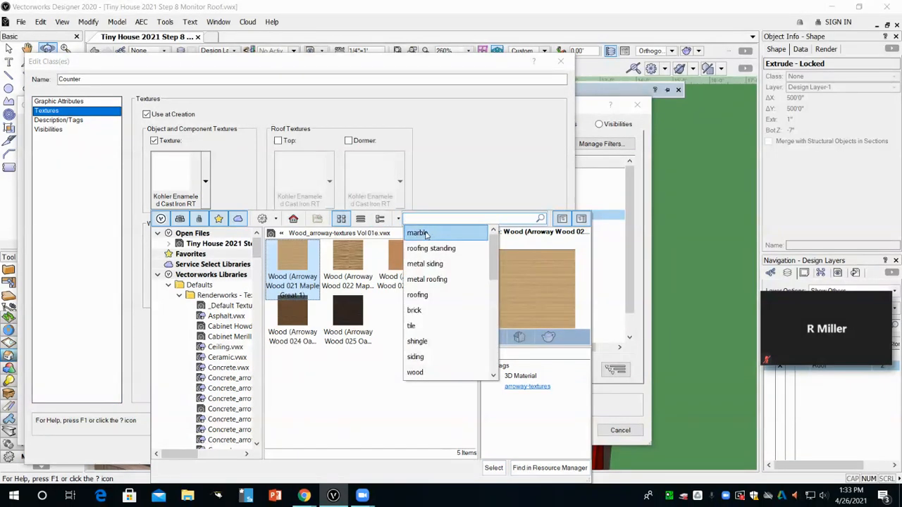
click(425, 234)
scroll(458, 338, down, 3)
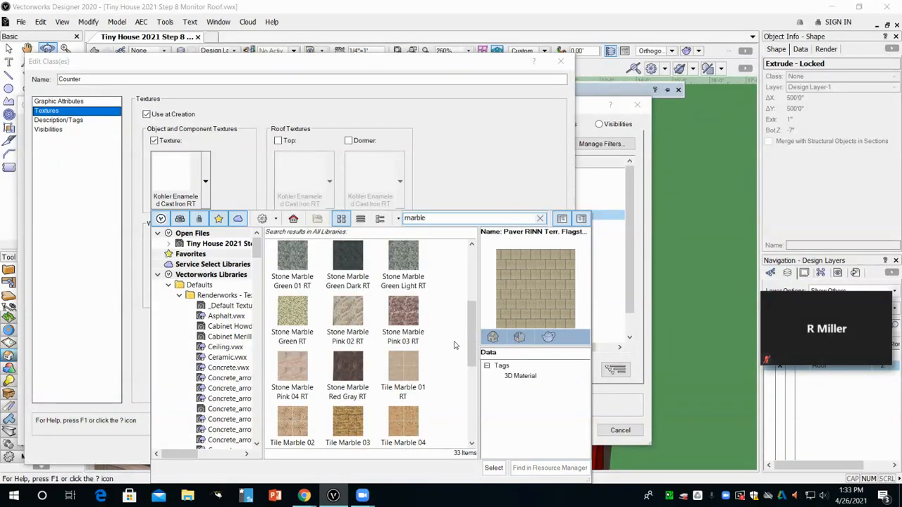
scroll(440, 350, down, 2)
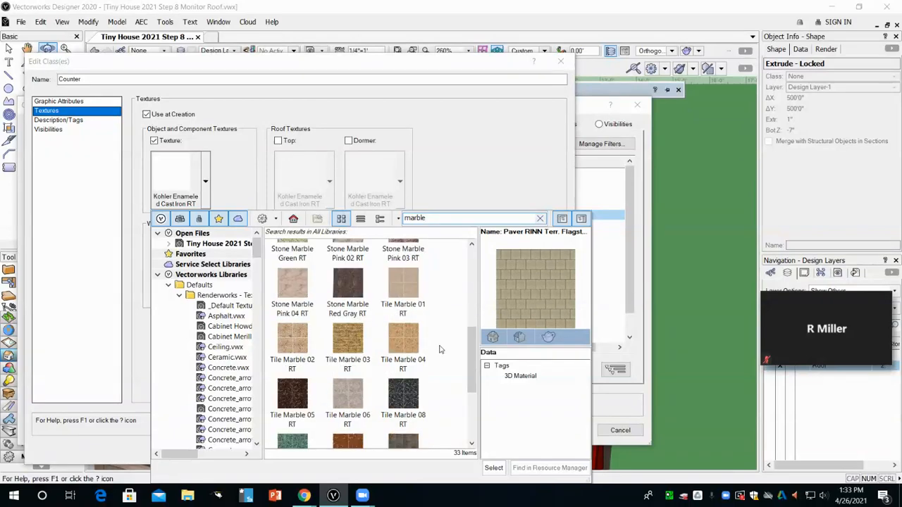
scroll(439, 349, down, 2)
scroll(438, 349, up, 6)
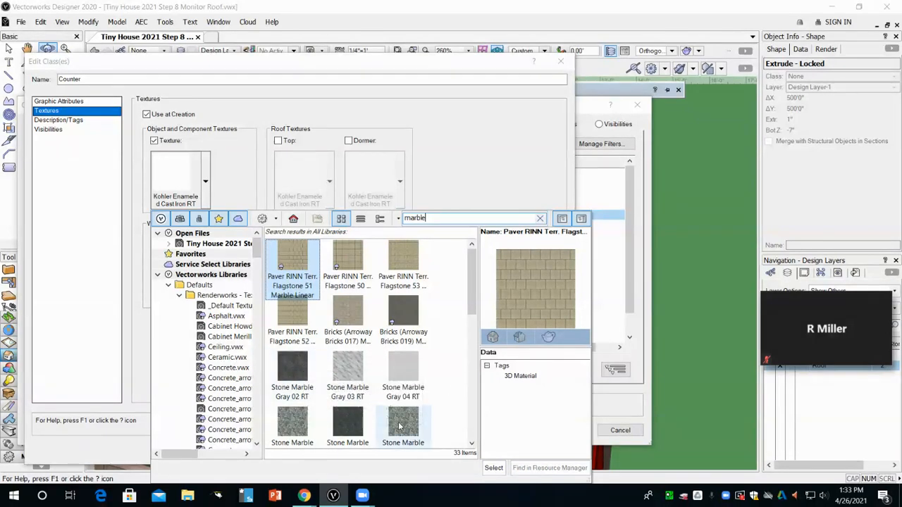
scroll(309, 421, down, 2)
scroll(310, 421, down, 2)
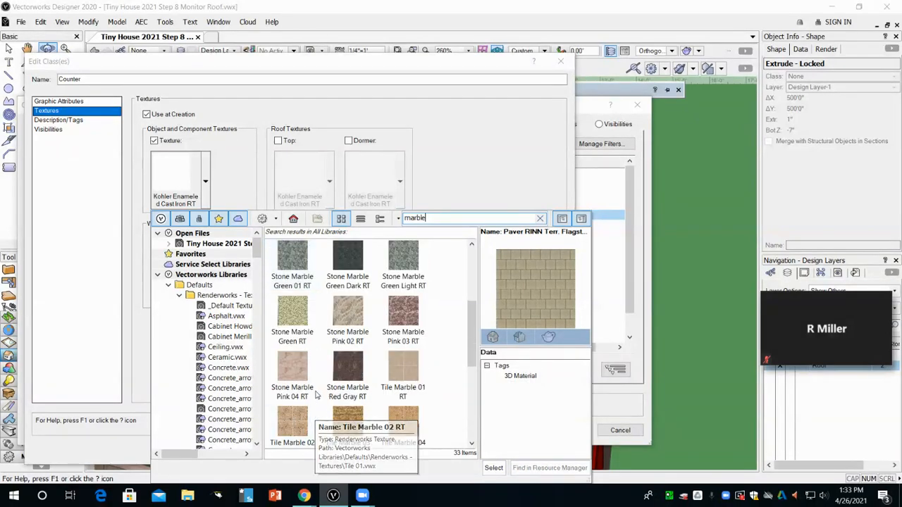
double_click(404, 265)
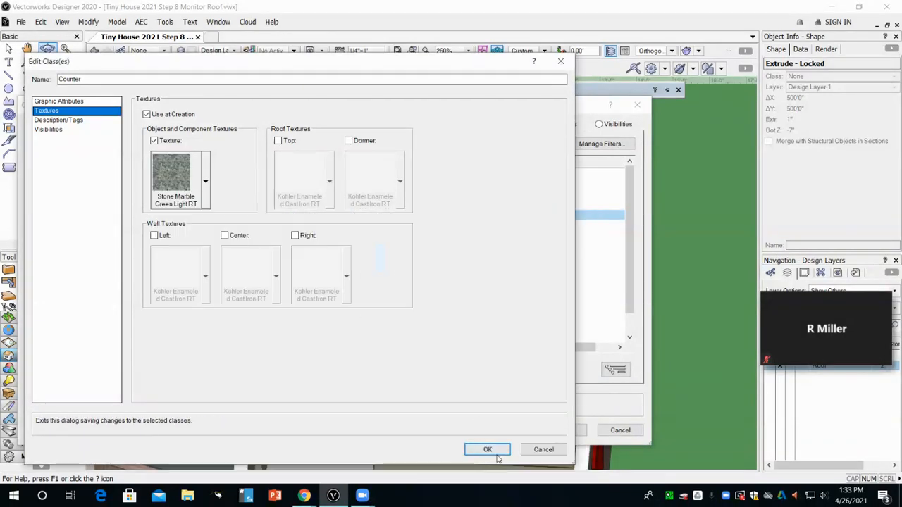
click(487, 451)
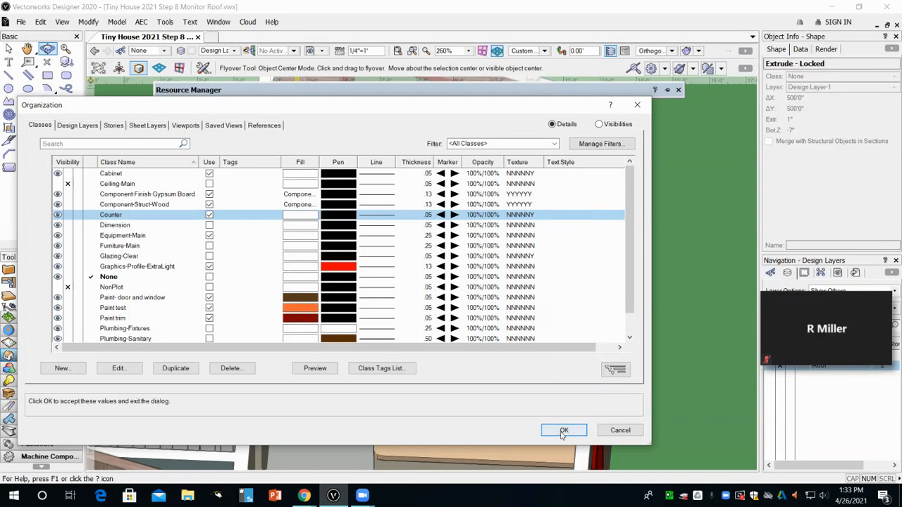
Step: Select the base cabinet beside the stove and assign the Cabinet class to its Cabinet and Doors parts
click(560, 427)
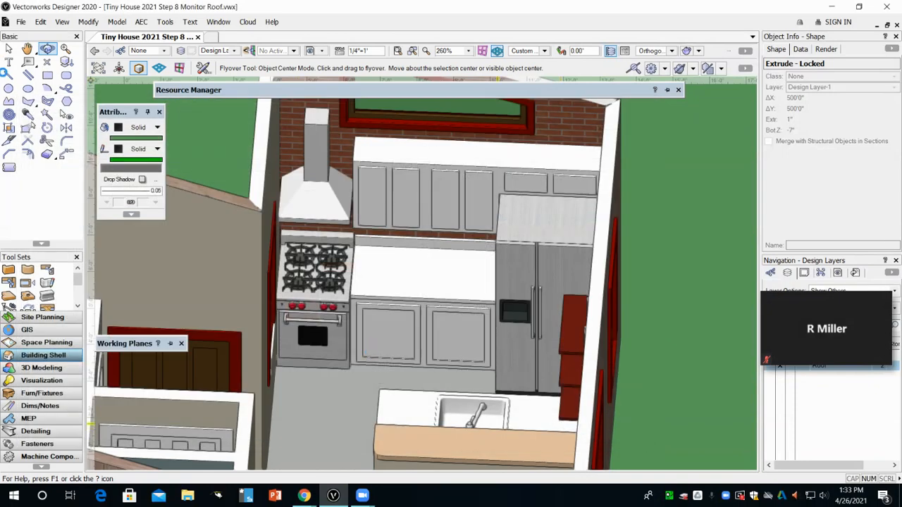
click(9, 48)
click(412, 345)
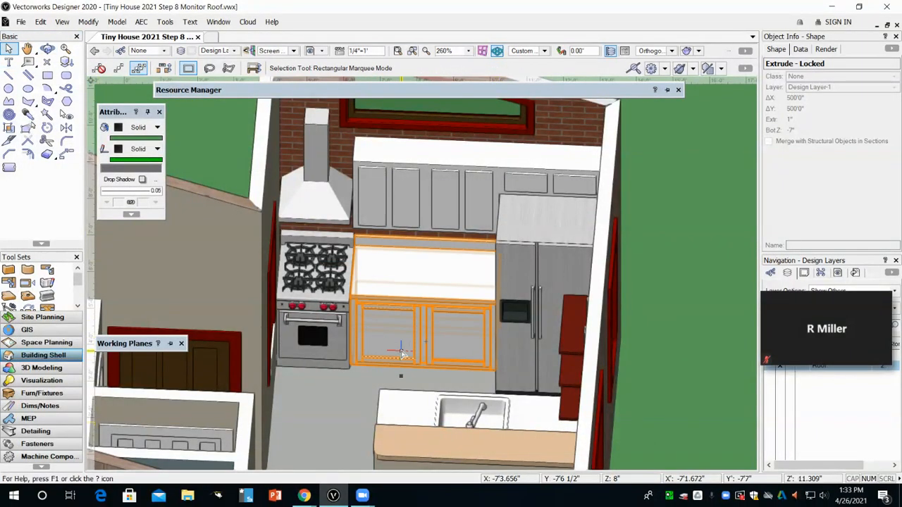
click(412, 345)
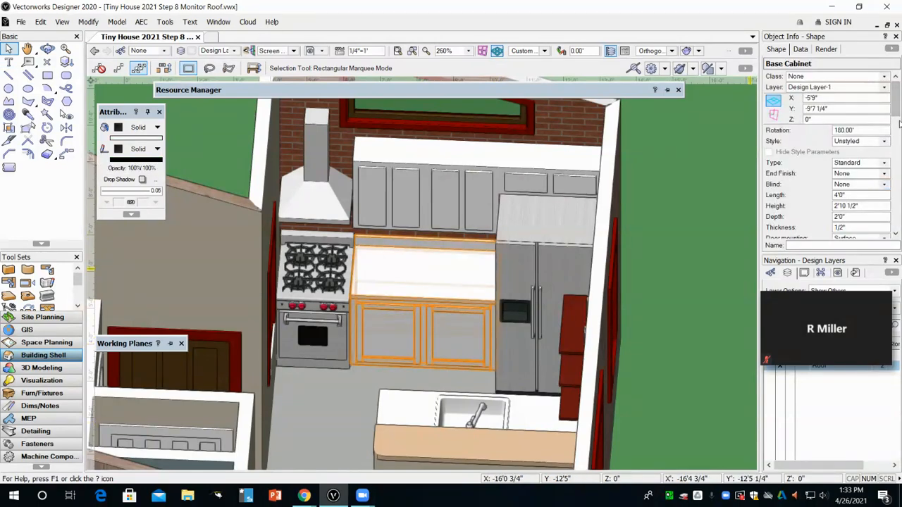
drag(897, 106, 897, 197)
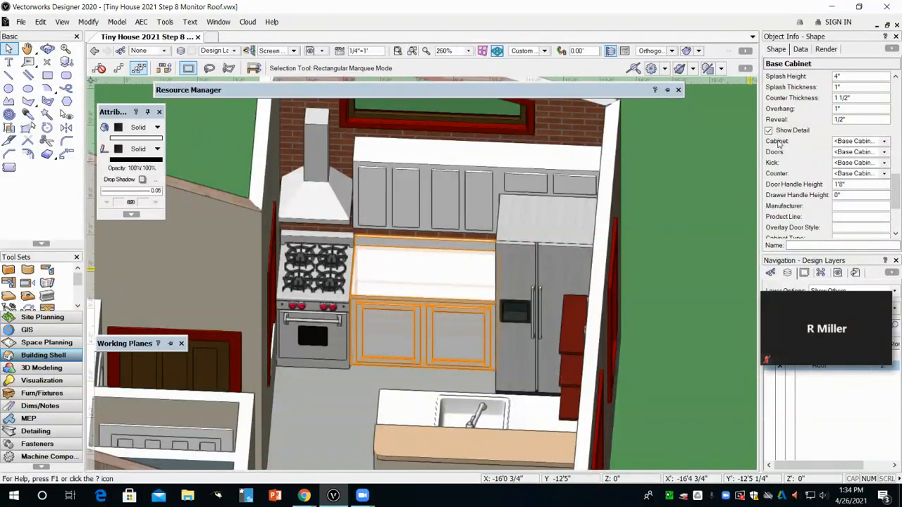
click(850, 142)
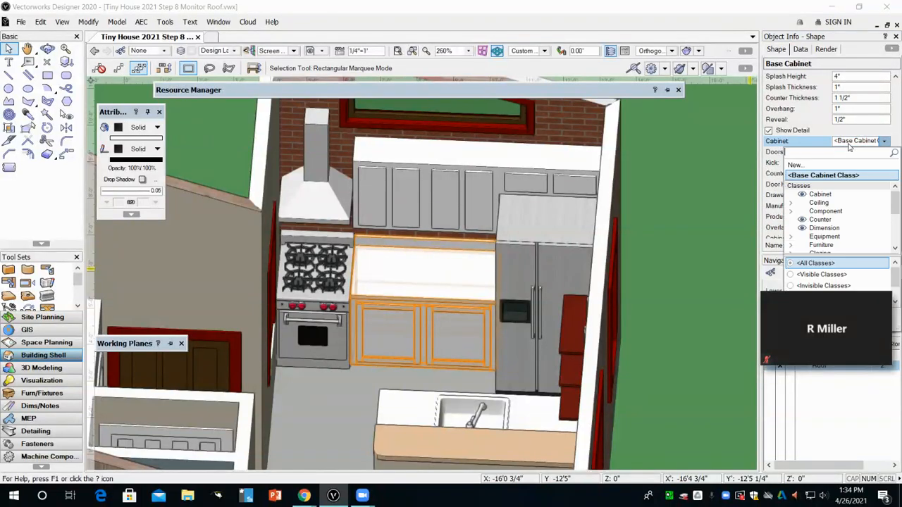
click(830, 195)
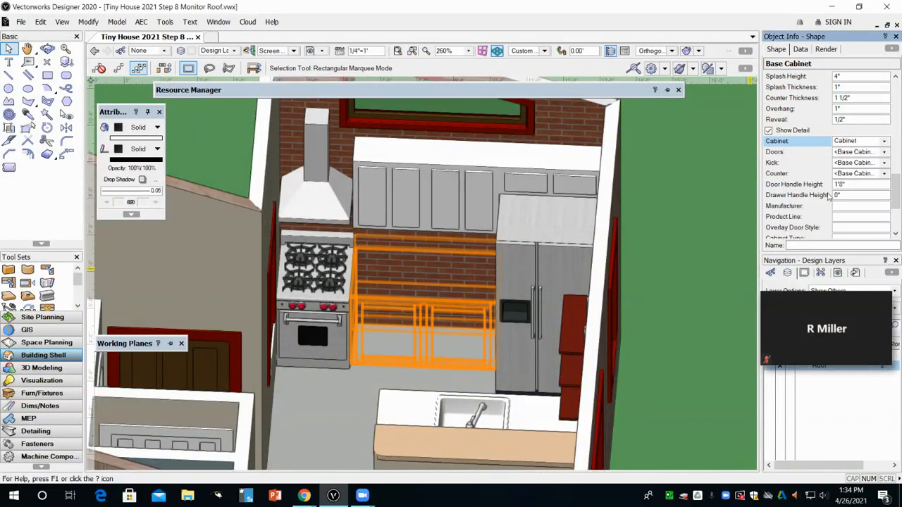
click(854, 153)
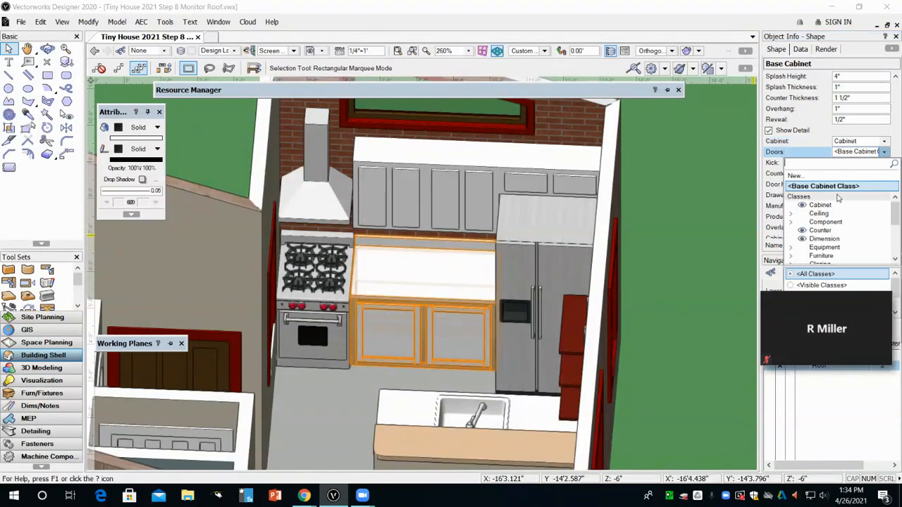
click(832, 205)
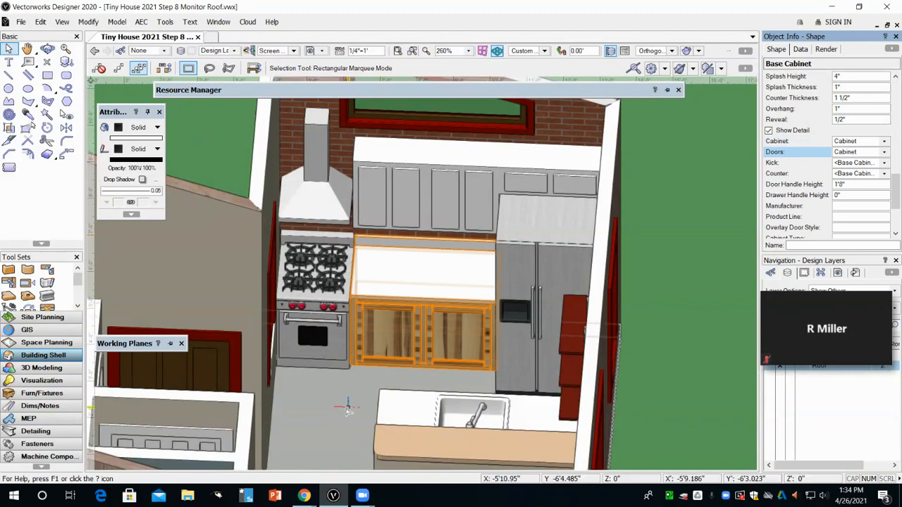
Step: Assign the Counter class to the base cabinet's Counter part
scroll(361, 358, up, 2)
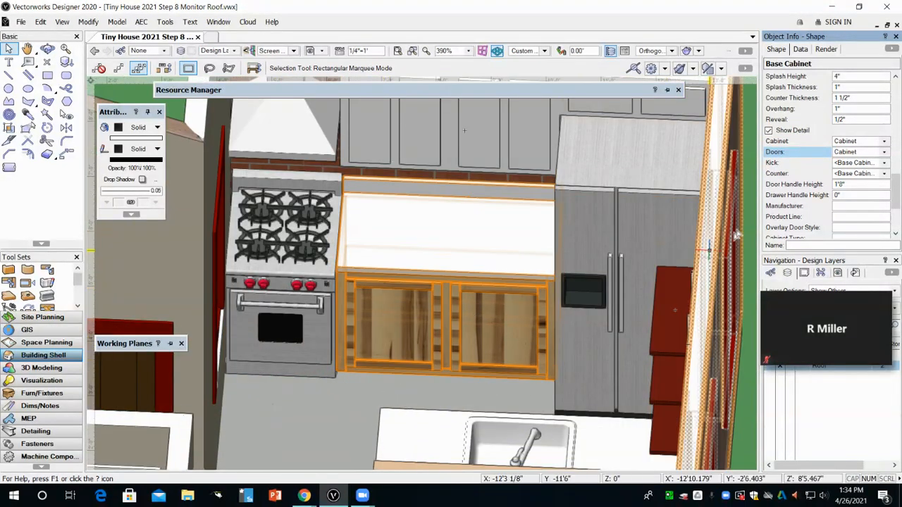
click(850, 174)
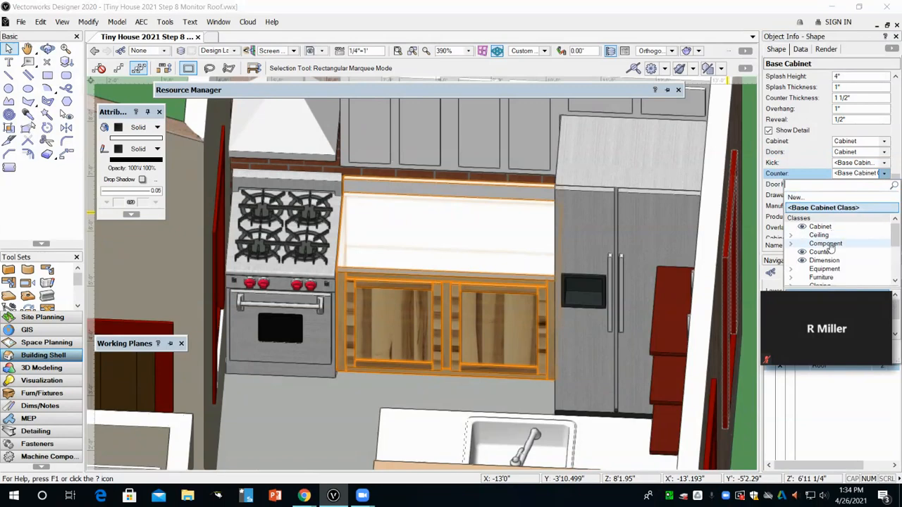
click(829, 251)
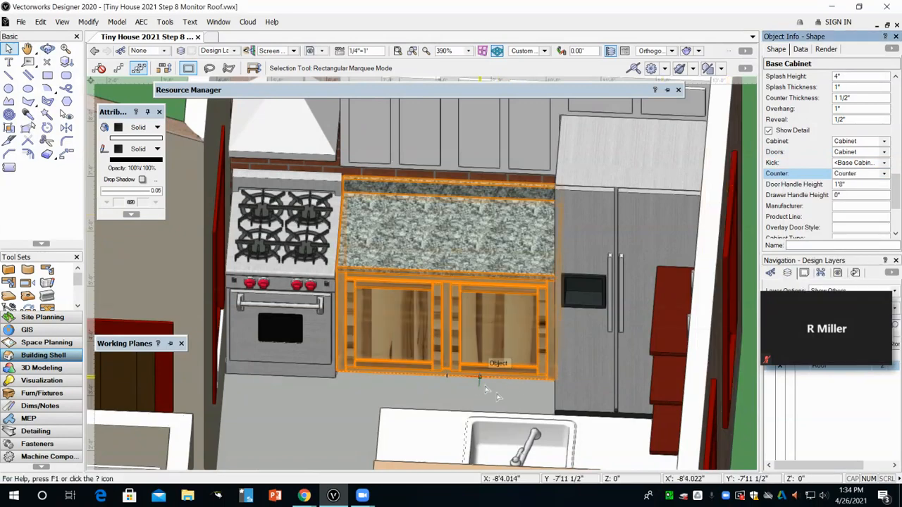
Step: Change the Cabinet class texture to Wood (Arroway Wood 023 Maple) by searching the wood tag
click(10, 49)
click(320, 462)
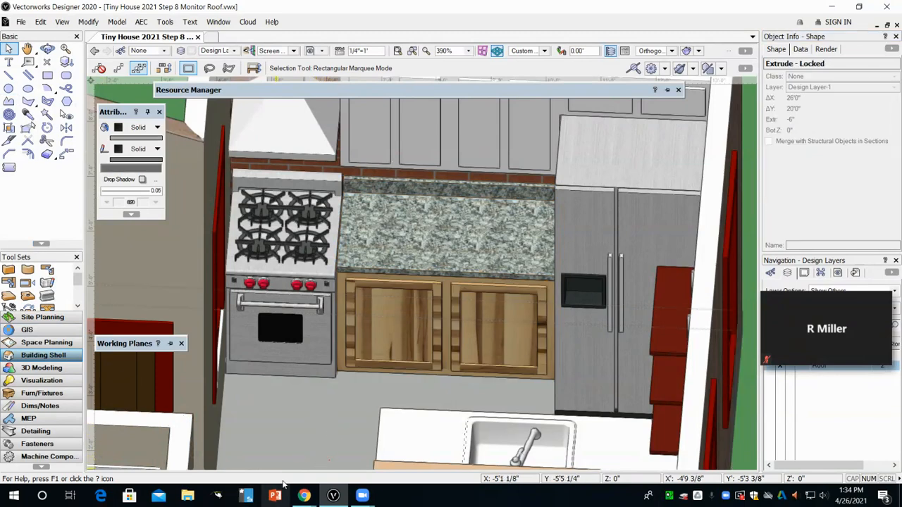
click(458, 365)
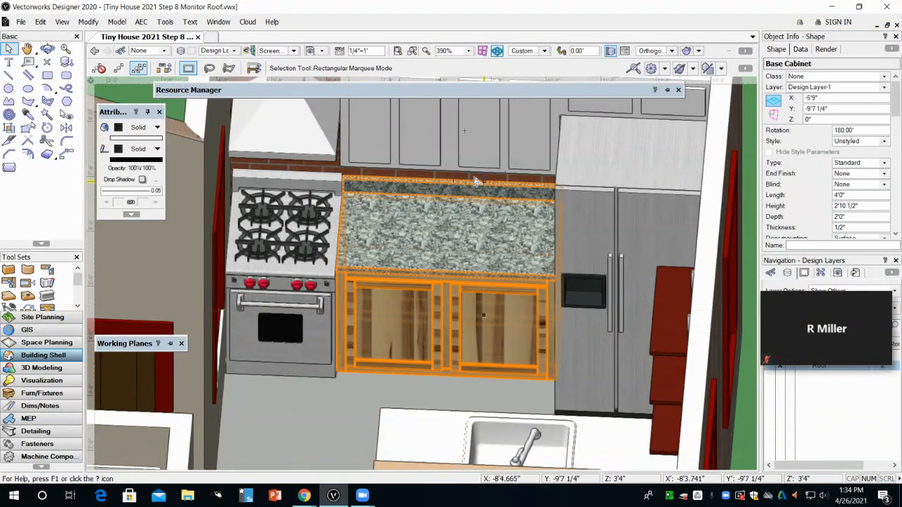
click(165, 22)
click(192, 38)
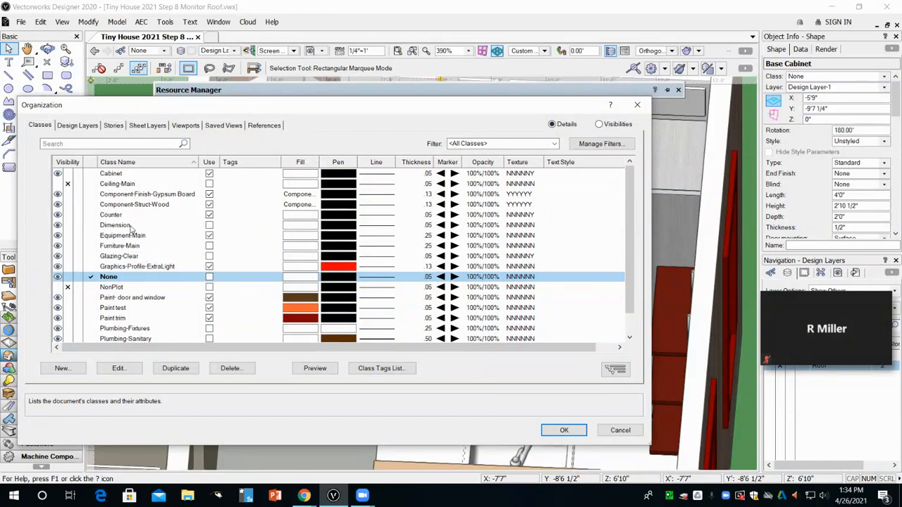
double_click(293, 180)
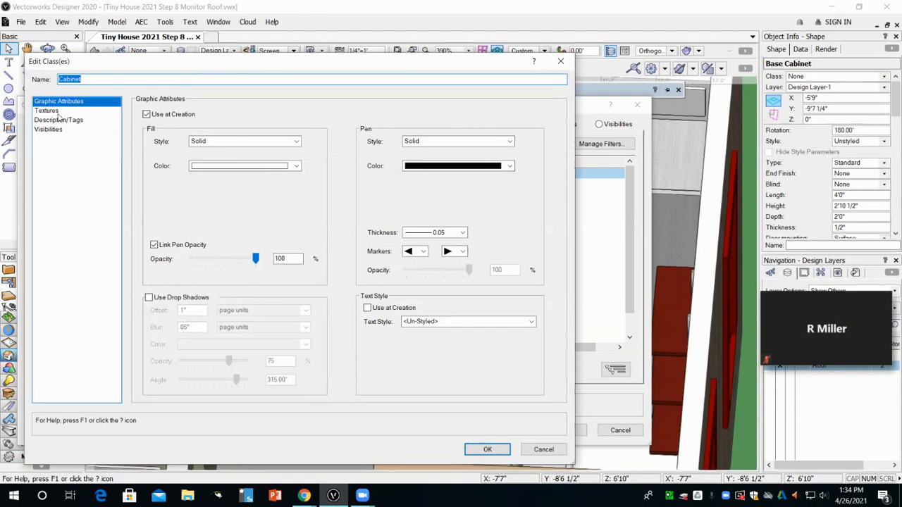
click(56, 111)
click(205, 182)
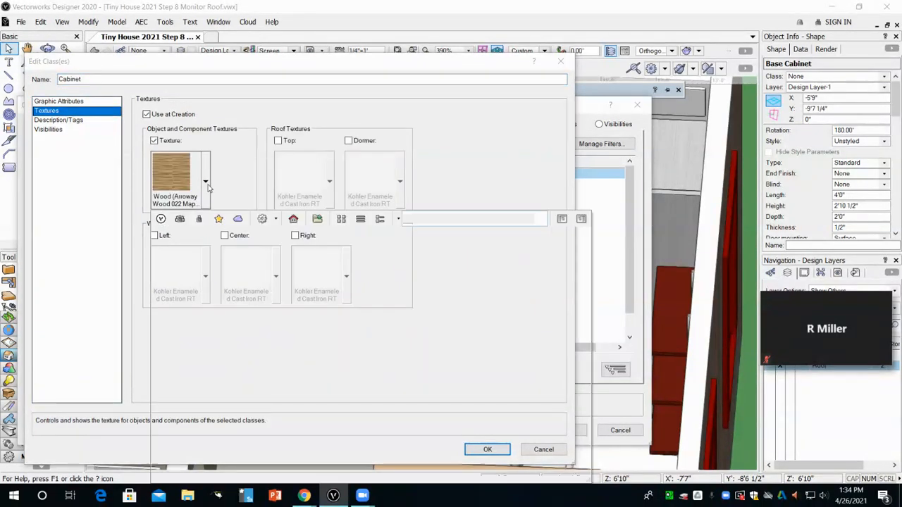
click(436, 220)
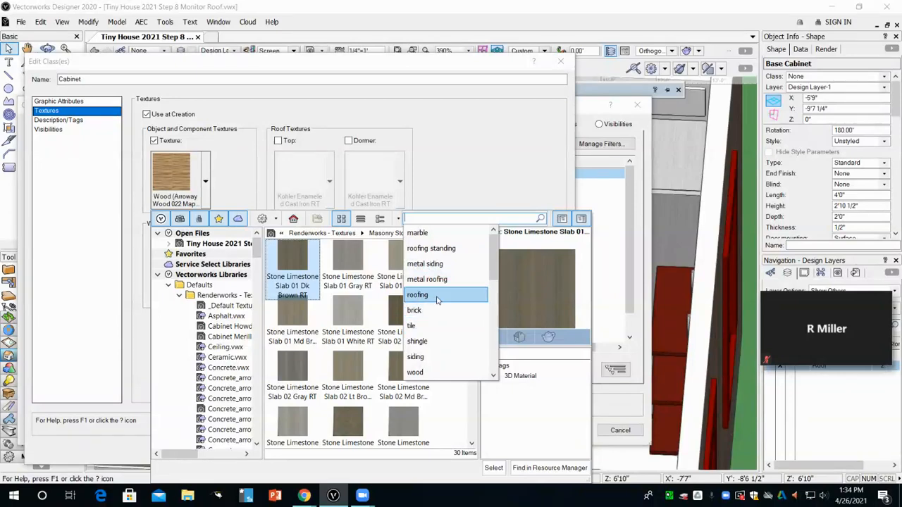
click(437, 372)
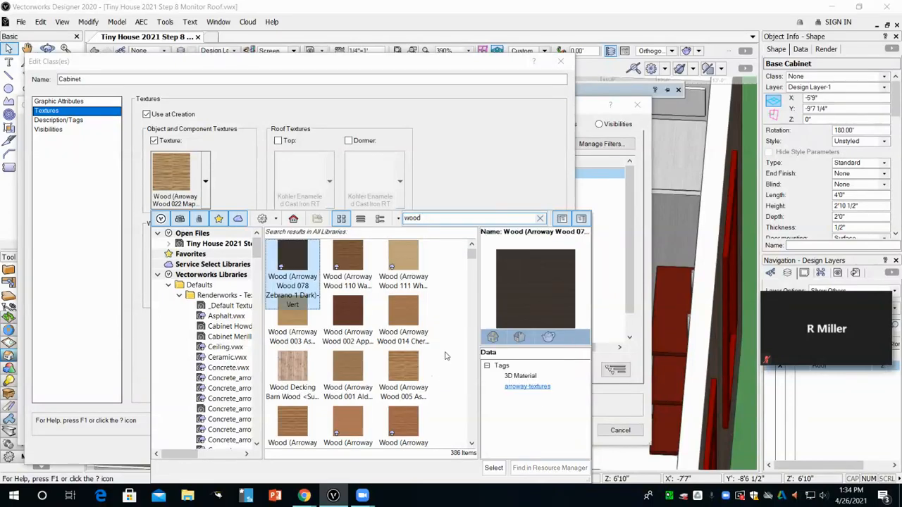
scroll(445, 354, down, 3)
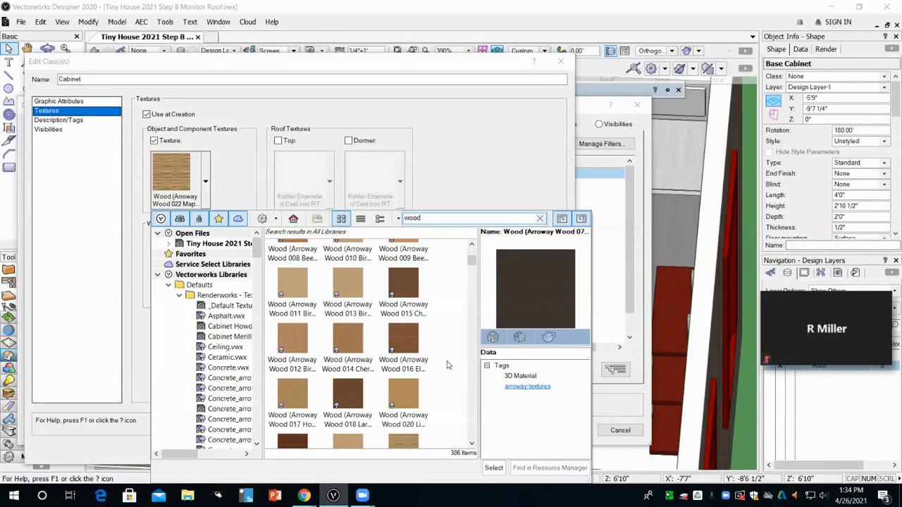
scroll(450, 361, down, 2)
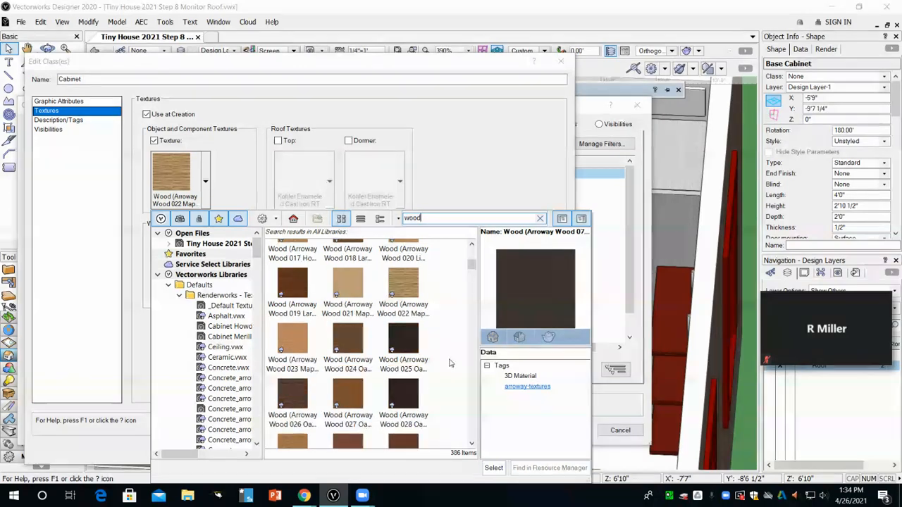
scroll(451, 362, down, 3)
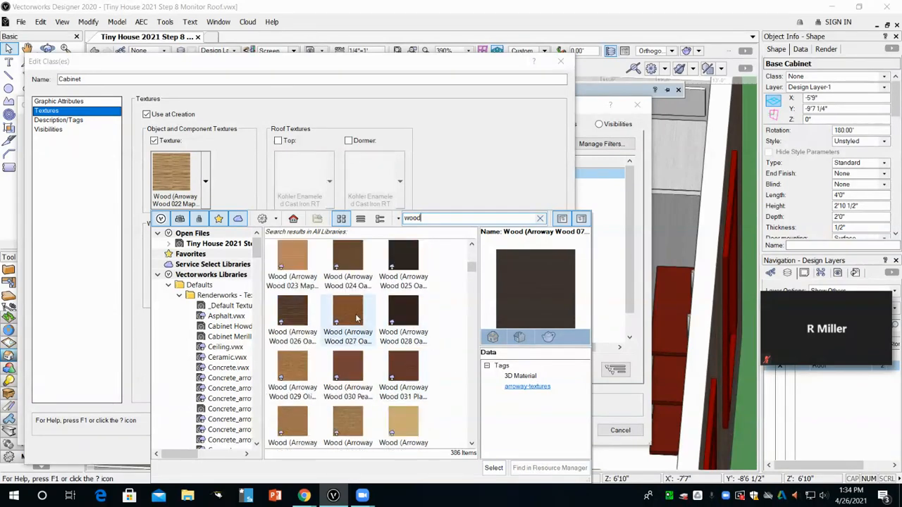
double_click(294, 256)
click(487, 450)
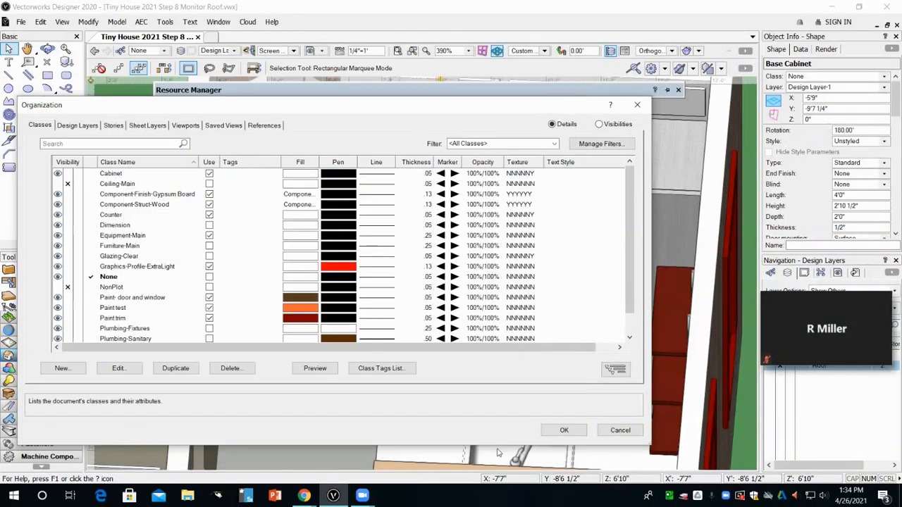
click(568, 432)
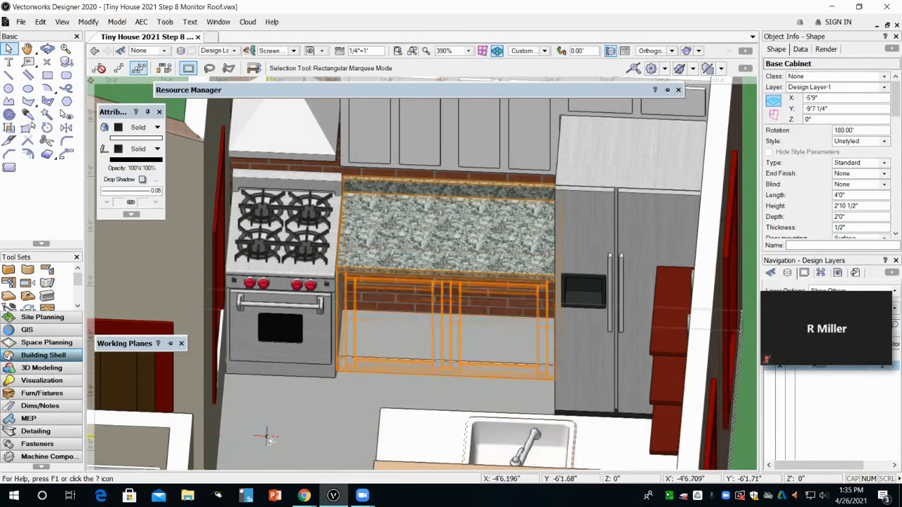
Step: Select the upper wall cabinet next to the range hood and assign the Cabinet class to its Cabinet and Doors parts
click(308, 444)
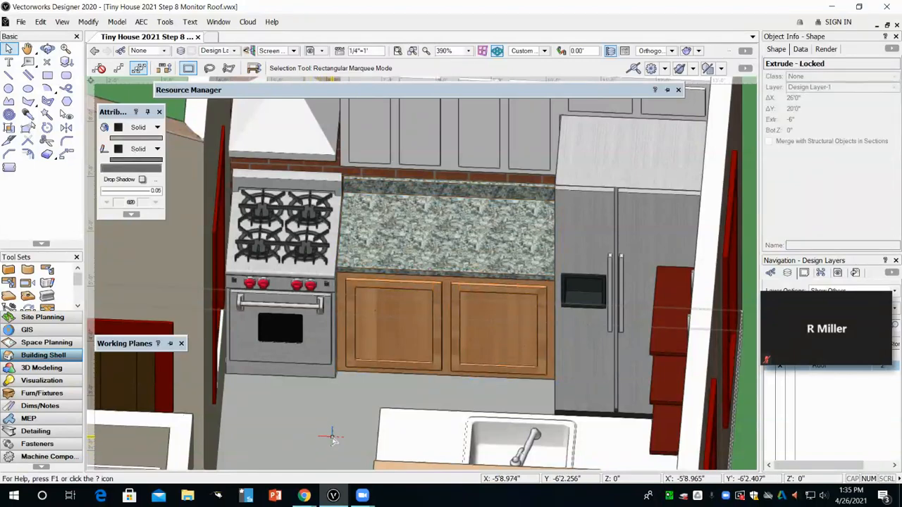
scroll(352, 389, down, 3)
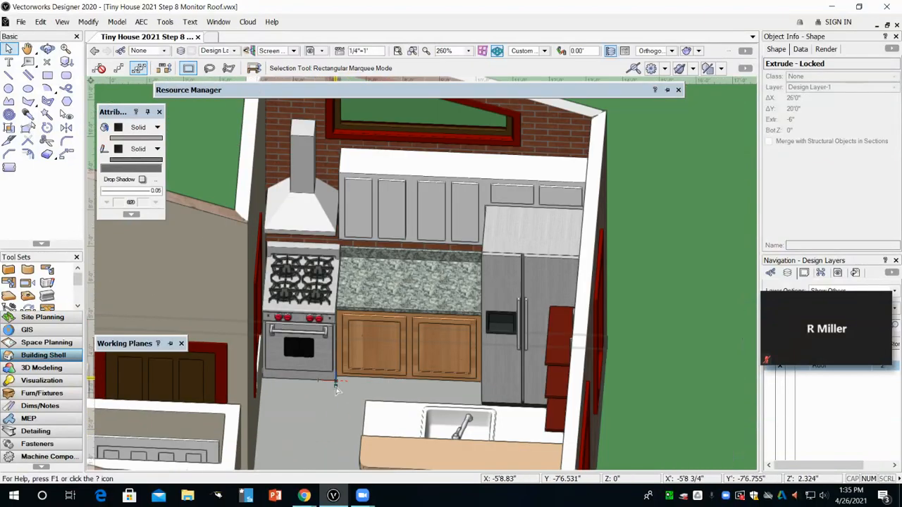
click(373, 205)
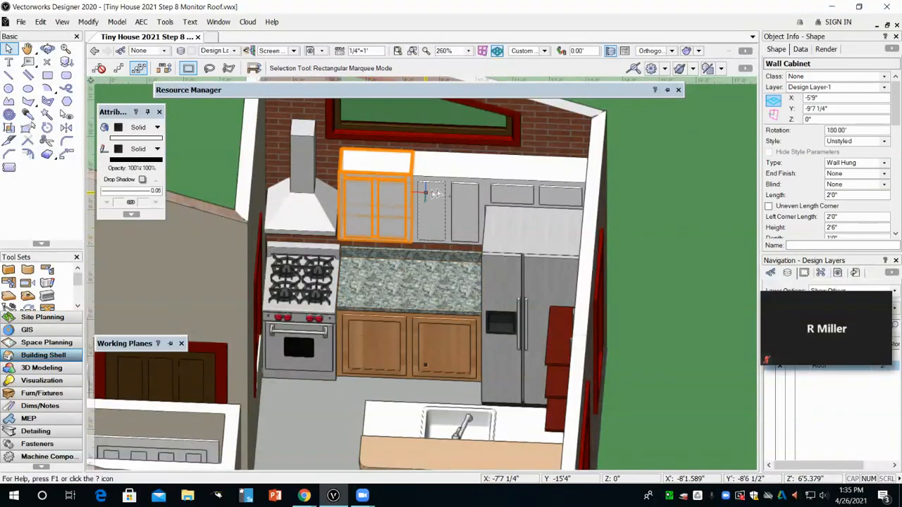
drag(896, 112, 895, 185)
click(854, 206)
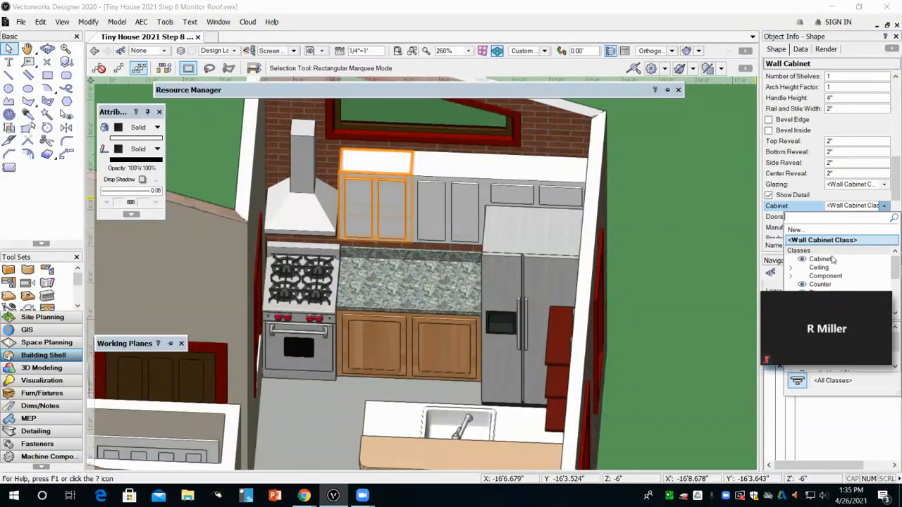
click(832, 261)
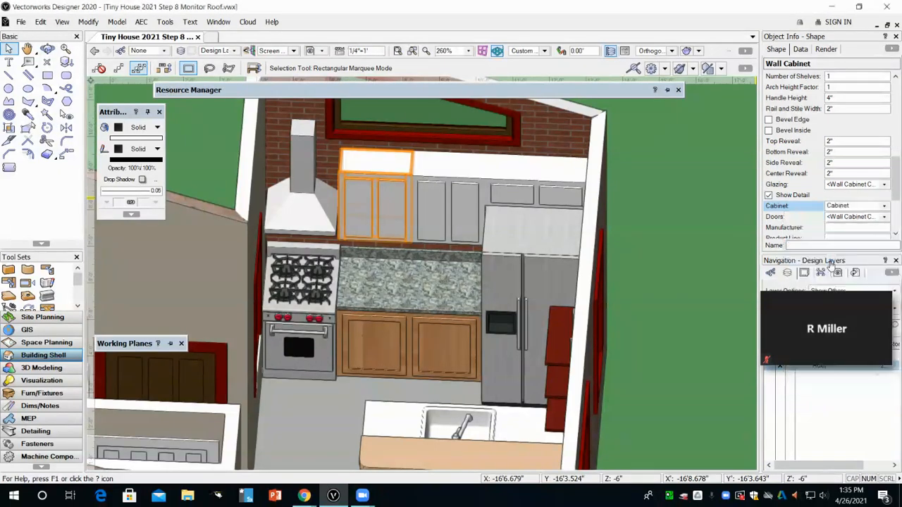
click(846, 218)
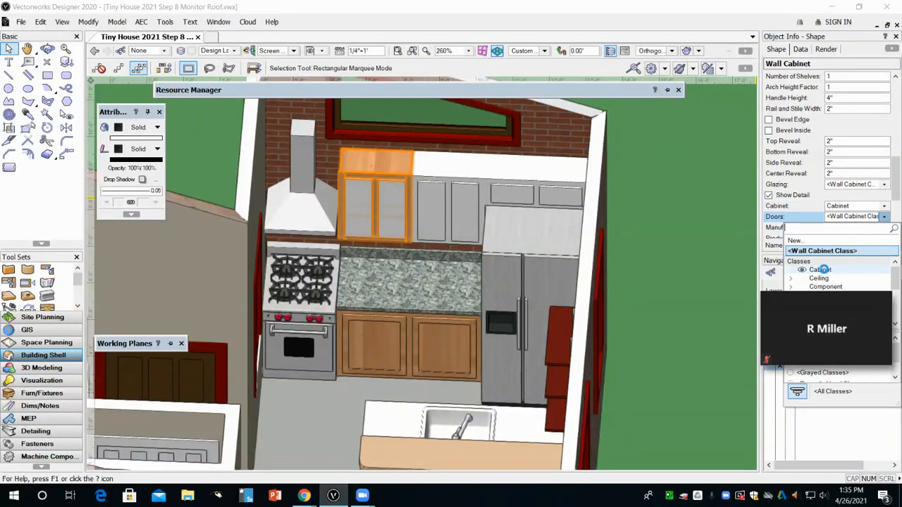
click(821, 272)
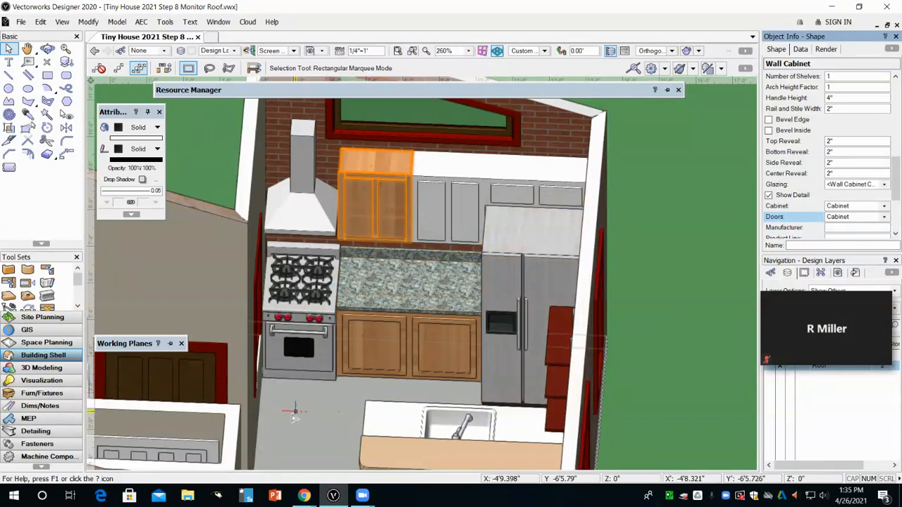
click(665, 332)
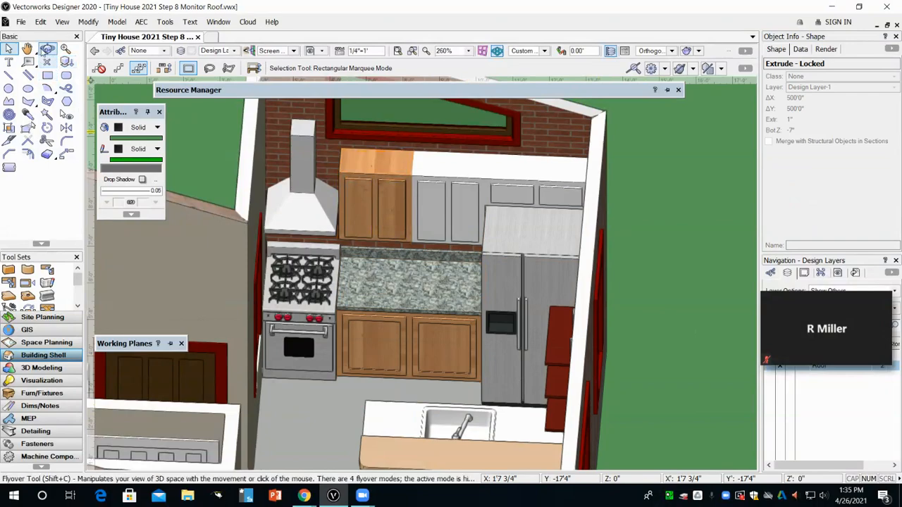
Step: Select the sink base cabinet in the island and assign the Cabinet class to its Cabinet and Doors parts
click(47, 48)
drag(284, 361, 504, 330)
click(28, 49)
drag(265, 279, 475, 322)
middle_drag(474, 322, 598, 323)
drag(507, 431, 513, 358)
middle_drag(458, 272, 764, 123)
middle_drag(608, 276, 480, 7)
drag(467, 171, 463, 238)
drag(491, 461, 352, 354)
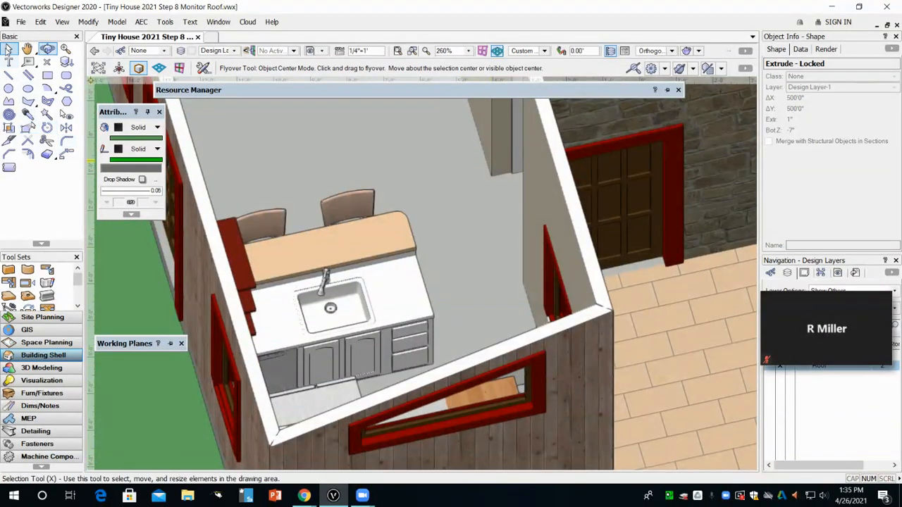
click(8, 49)
click(352, 367)
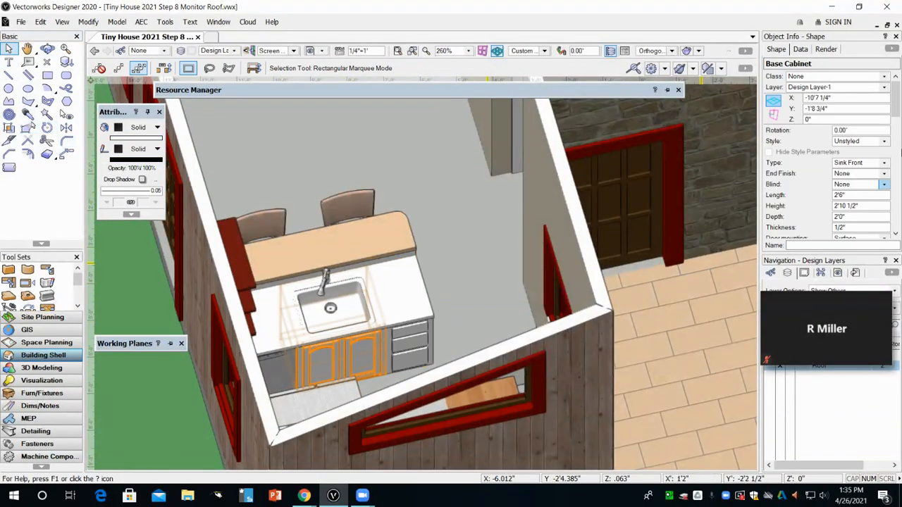
scroll(813, 150, down, 8)
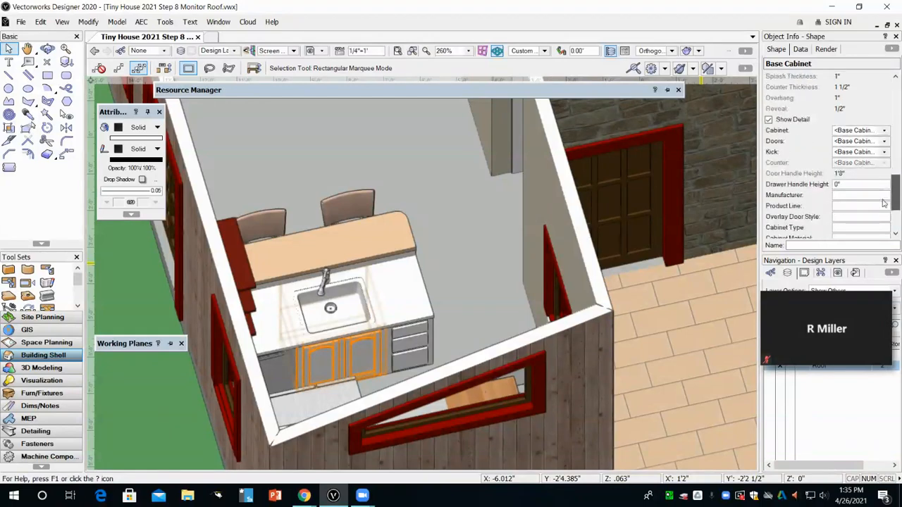
click(860, 143)
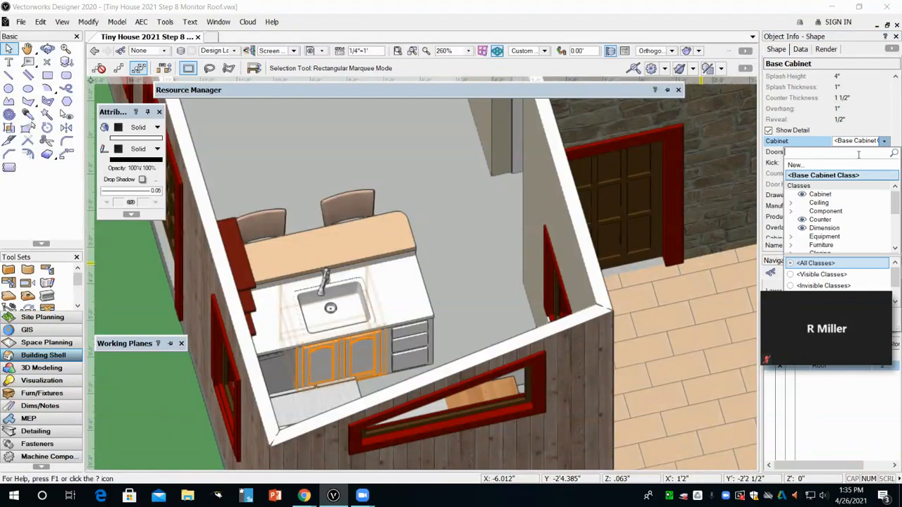
click(837, 195)
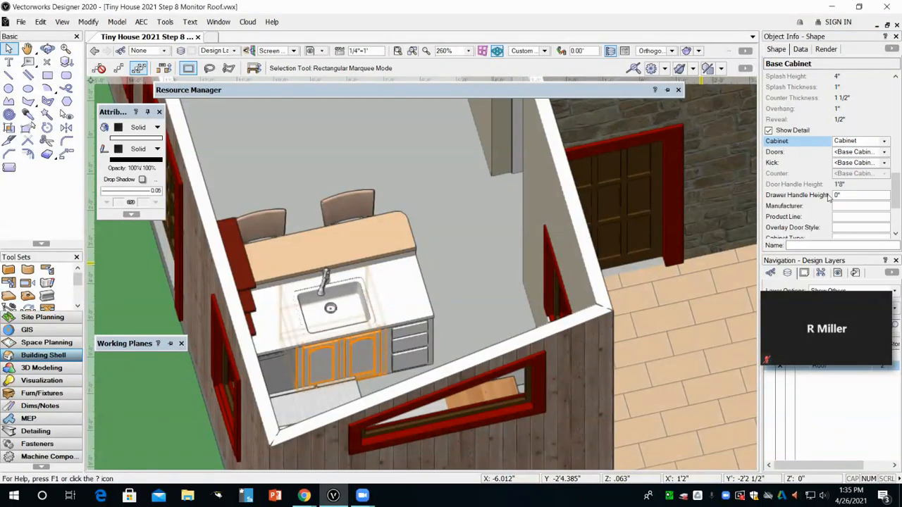
click(855, 153)
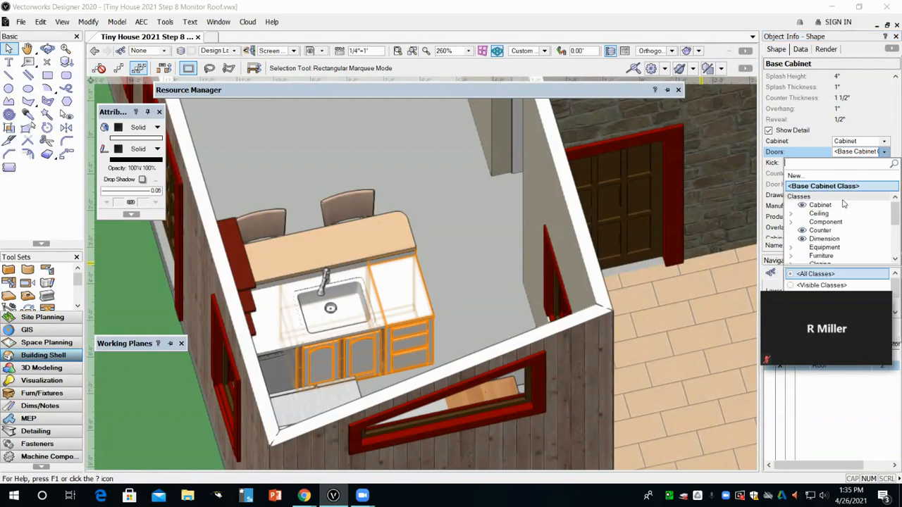
click(840, 205)
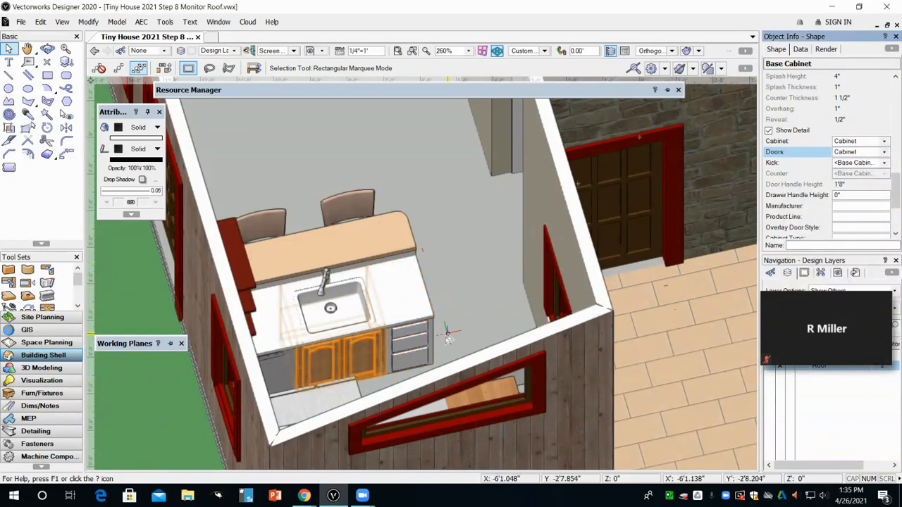
Step: Select the counter top around the sink and set its style class to Counter
click(335, 340)
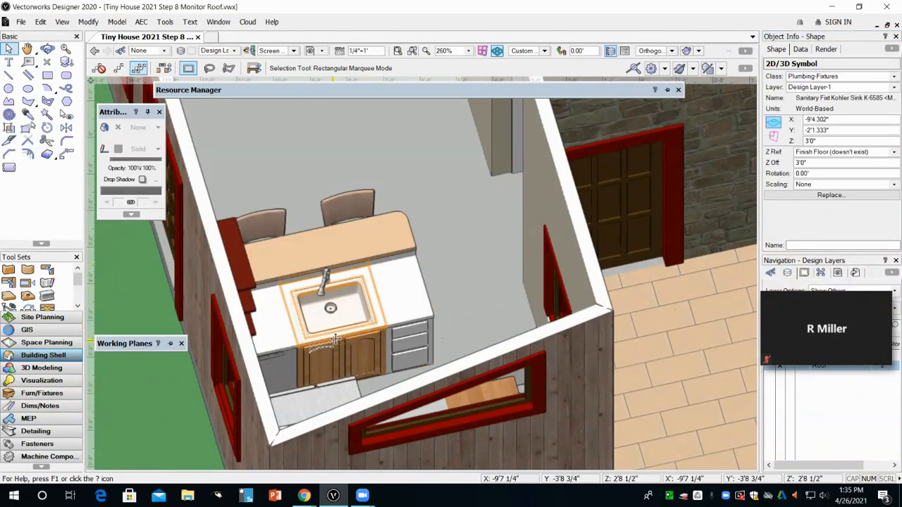
click(336, 340)
scroll(895, 145, down, 3)
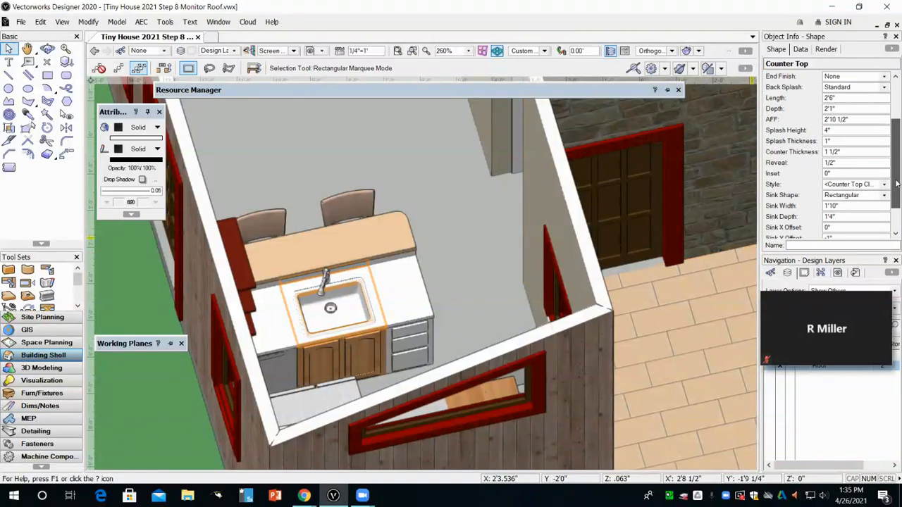
click(833, 163)
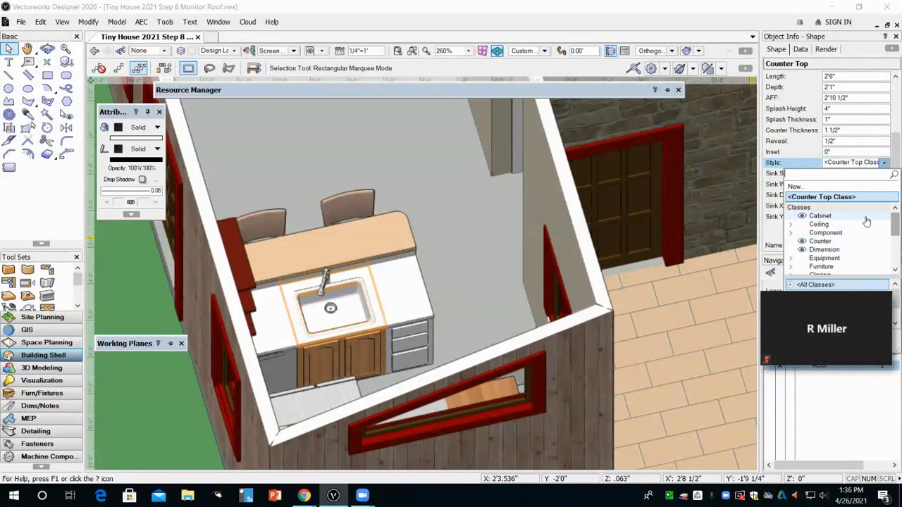
click(832, 241)
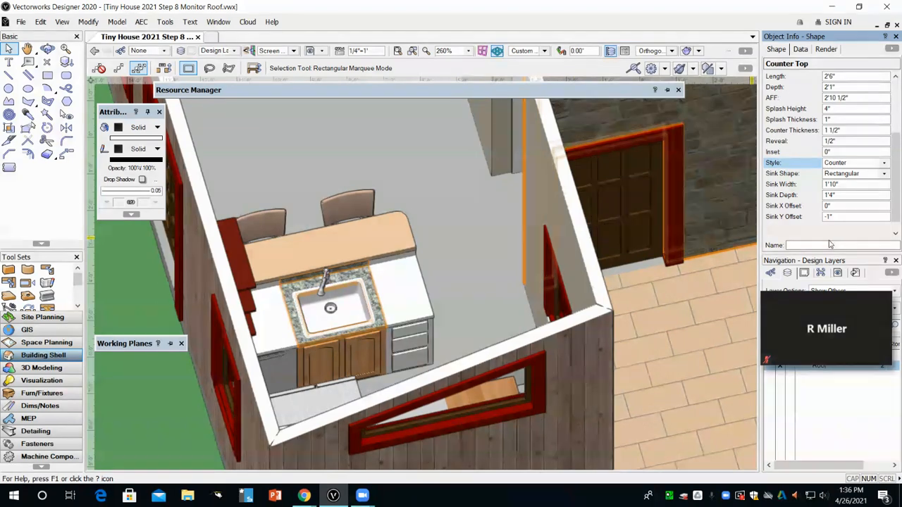
Step: Select the small counter top at the island's end and set its style class to Counter
click(679, 362)
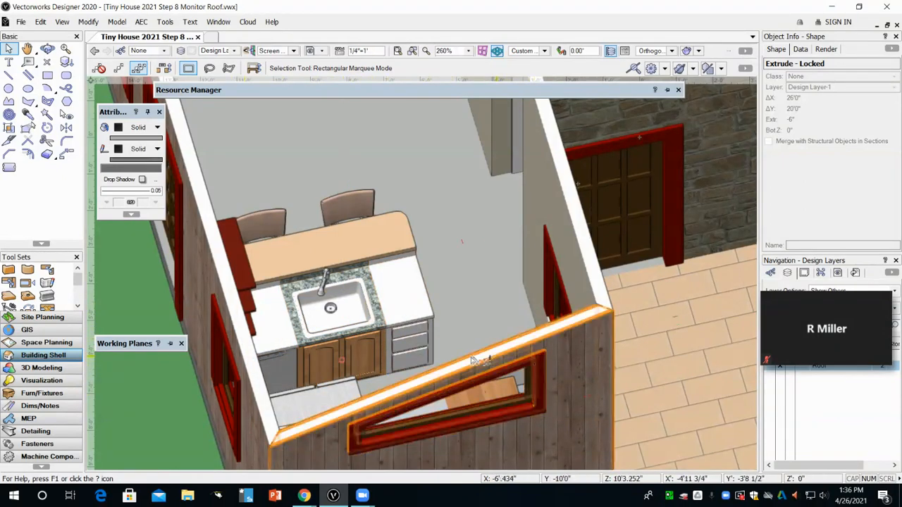
scroll(457, 377, down, 2)
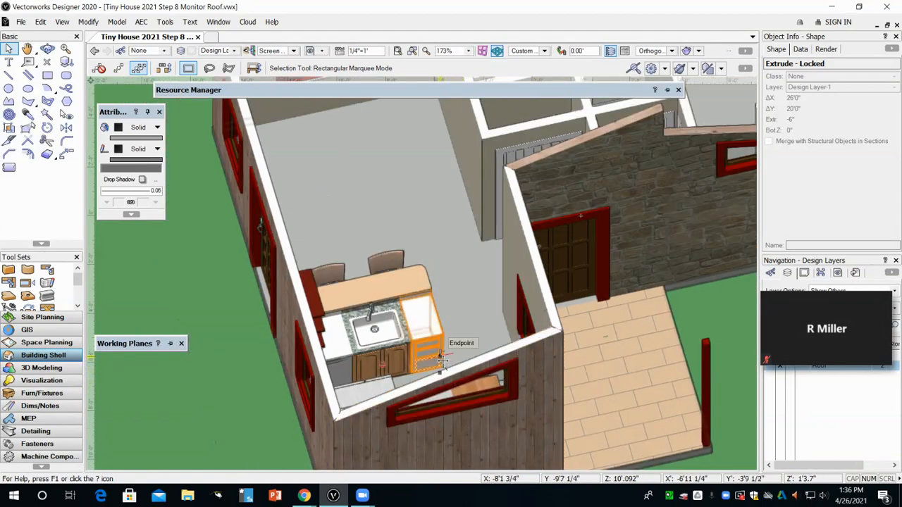
click(345, 356)
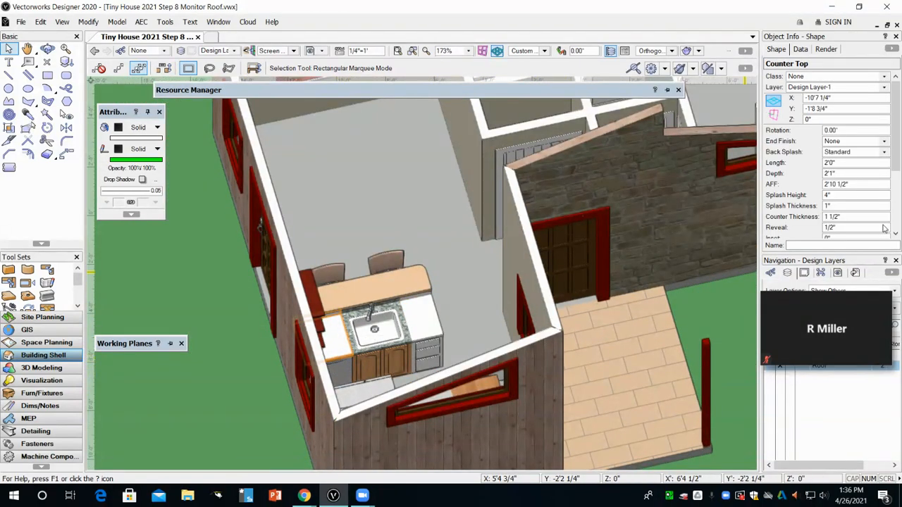
scroll(857, 183, down, 3)
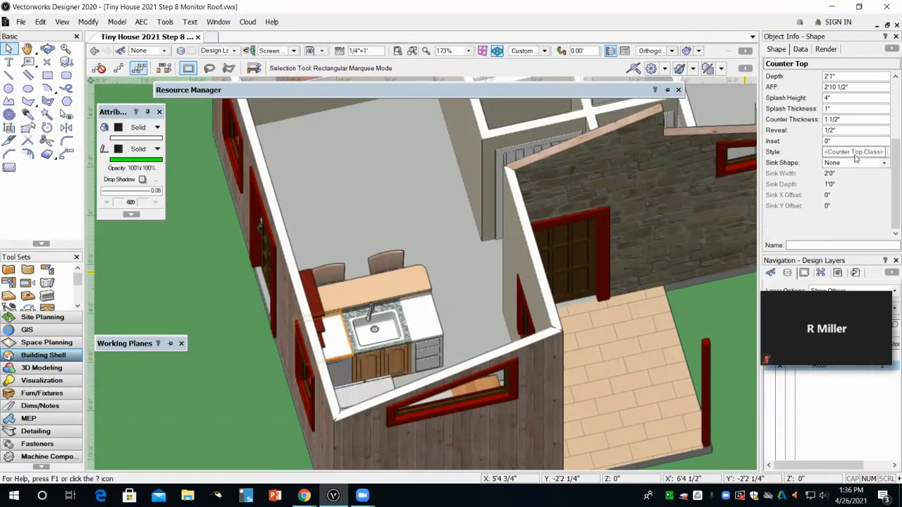
click(853, 152)
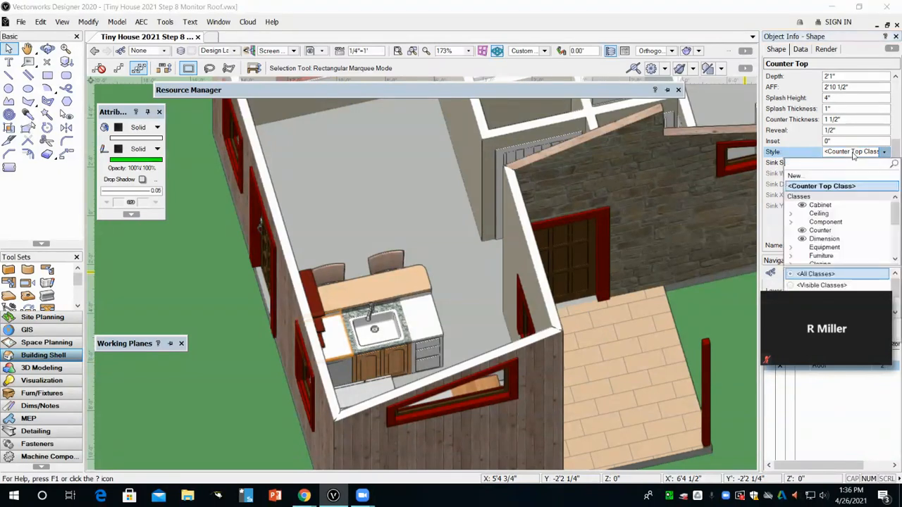
click(820, 231)
Step: Select the base cabinet beside the stove and open its drawer handle options, keeping No Pull
scroll(459, 305, down, 2)
click(459, 308)
scroll(463, 337, down, 1)
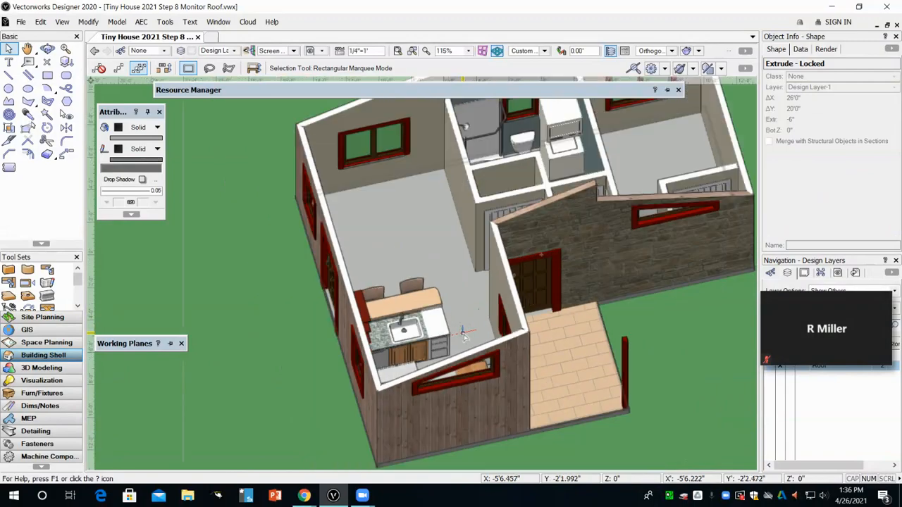
scroll(431, 342, up, 6)
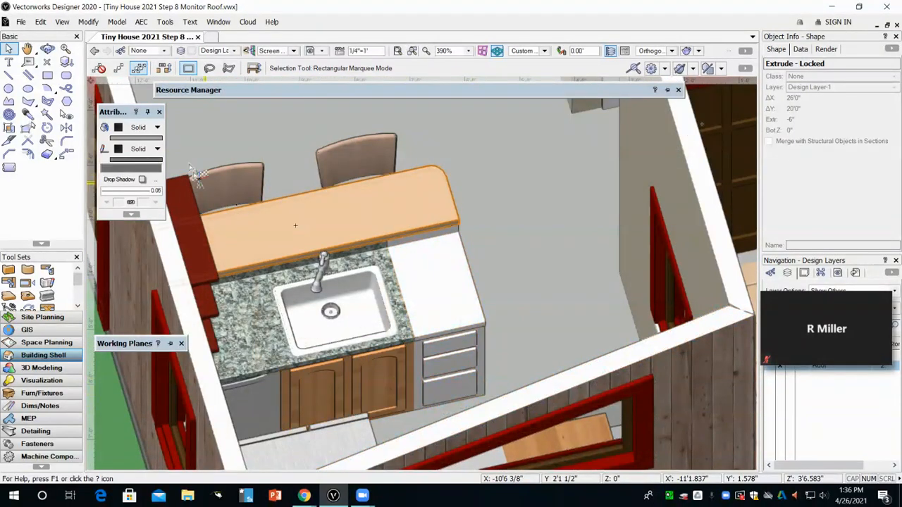
key(shift+c)
drag(288, 406, 707, 286)
middle_drag(707, 286, 131, 419)
middle_drag(500, 246, 98, 456)
middle_drag(257, 216, 370, 470)
click(9, 50)
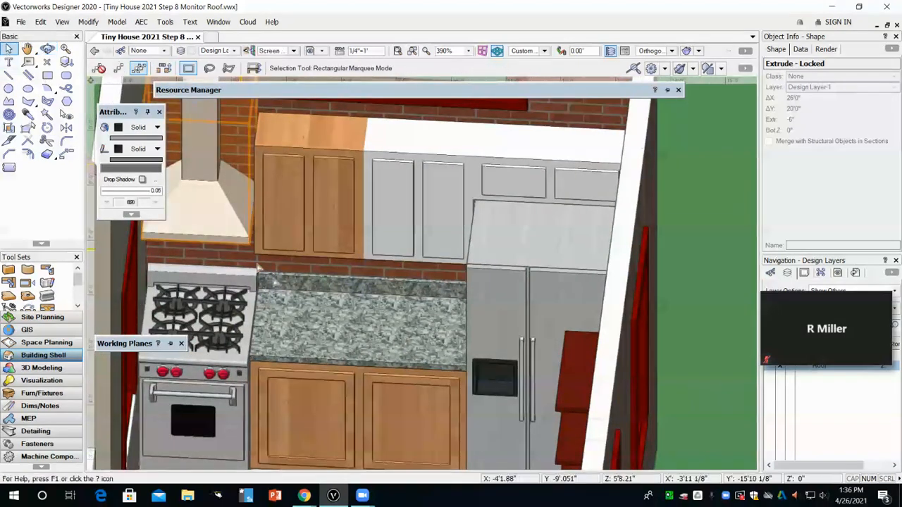
click(356, 368)
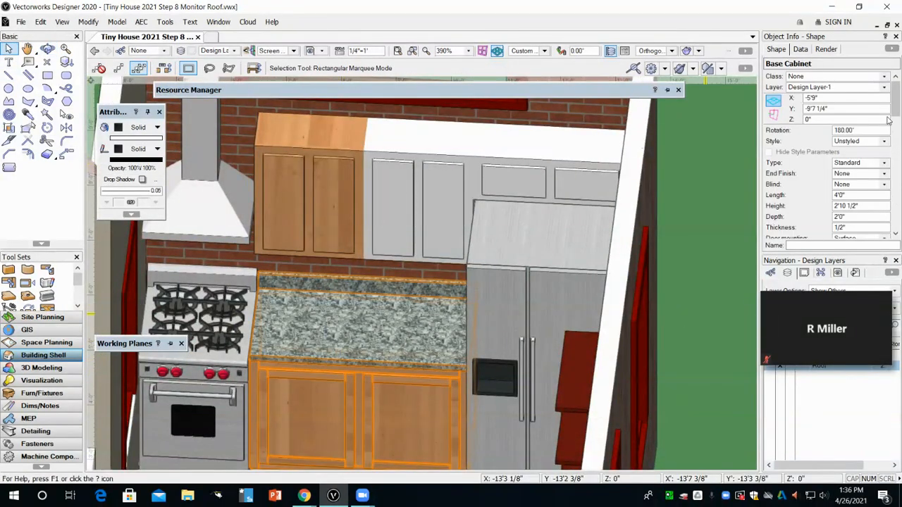
drag(897, 109, 897, 214)
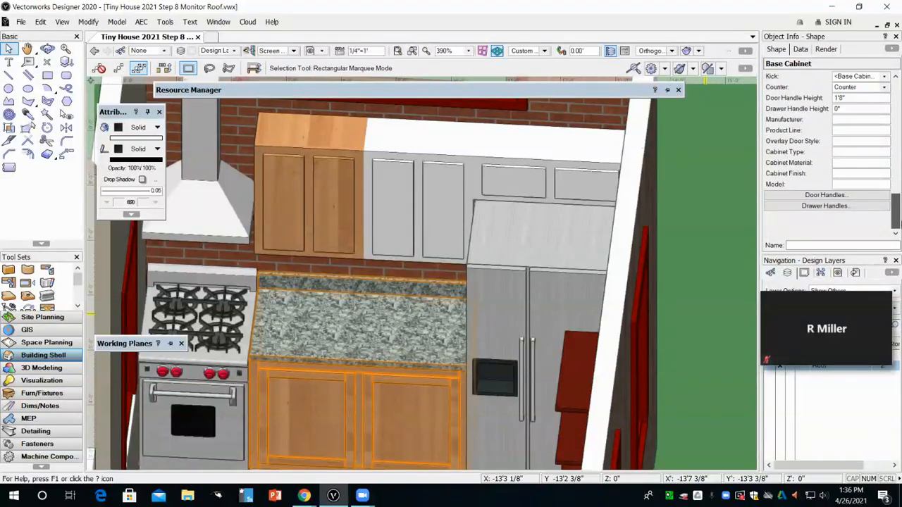
click(823, 208)
click(527, 235)
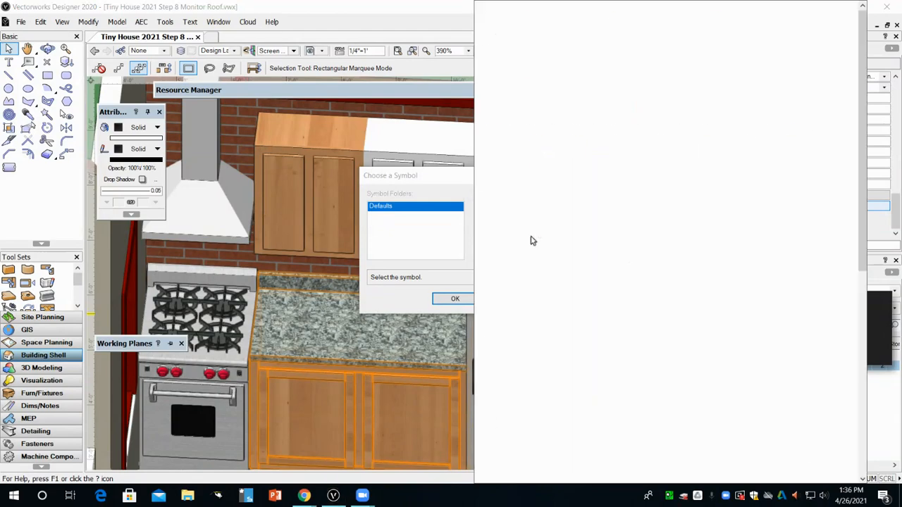
click(498, 32)
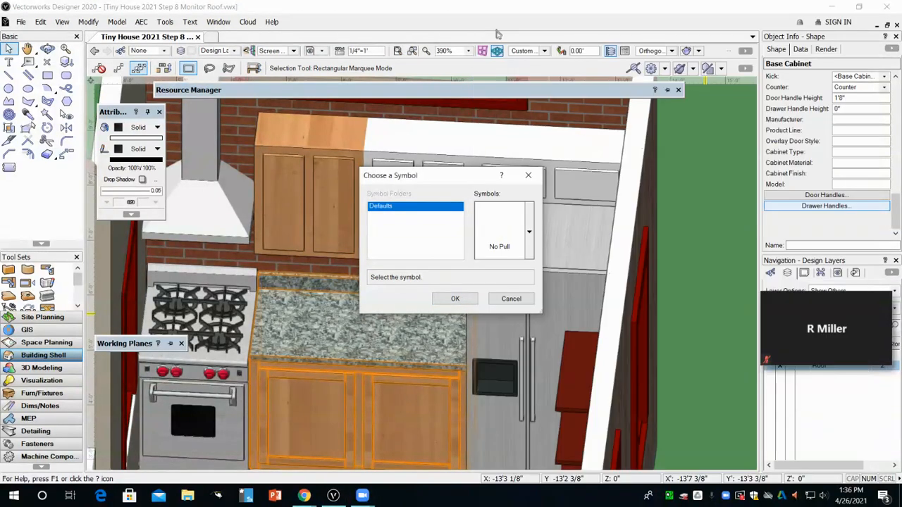
click(456, 298)
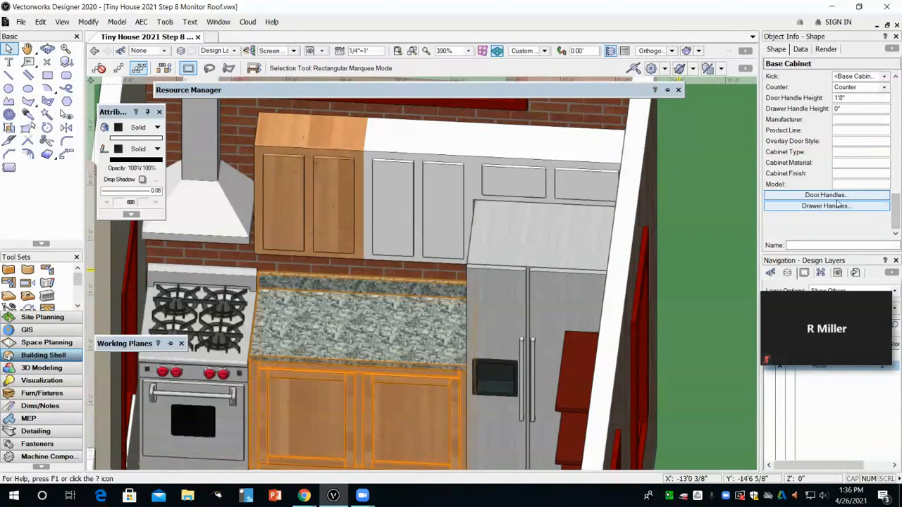
Step: Set the base cabinet's door handles to the Pull Arch 4"-Blackened symbol
click(837, 198)
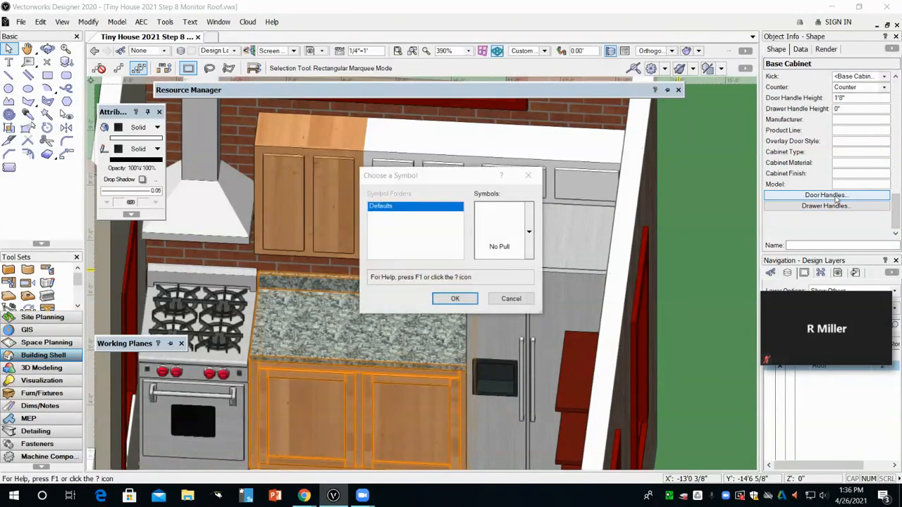
click(530, 245)
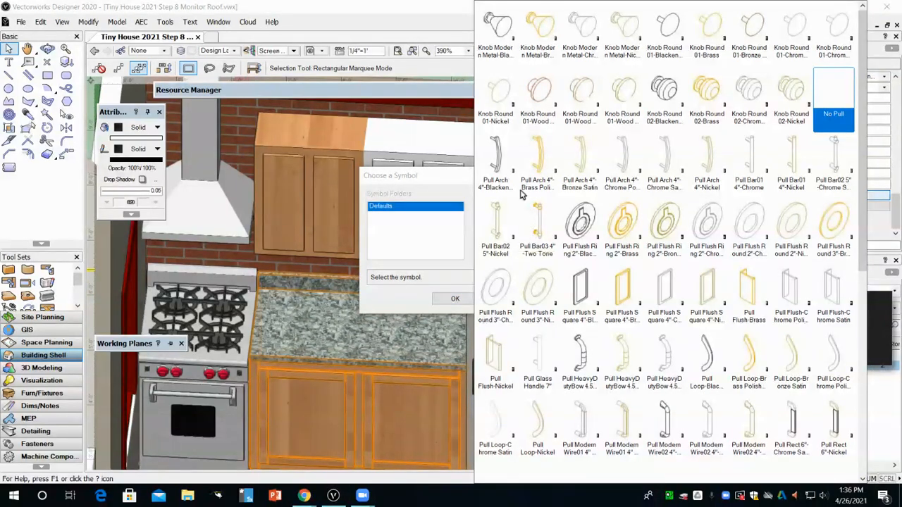
click(495, 161)
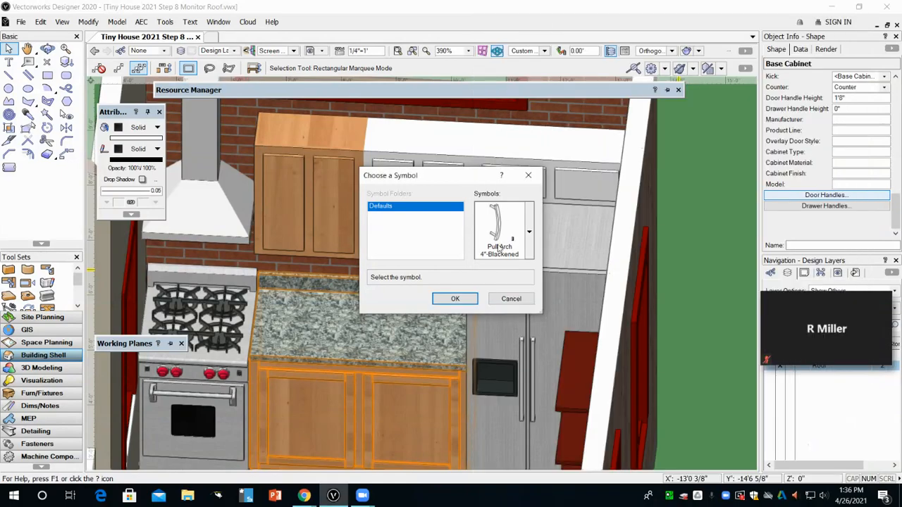
click(456, 300)
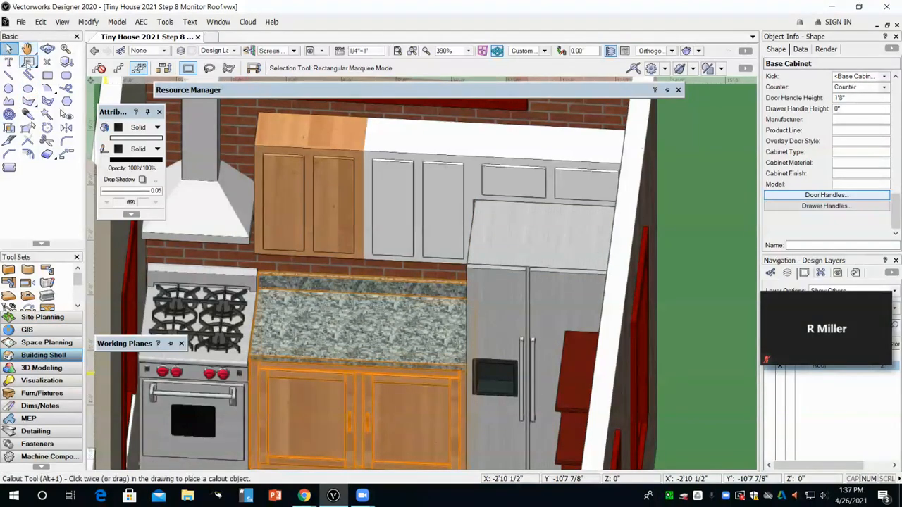
click(721, 256)
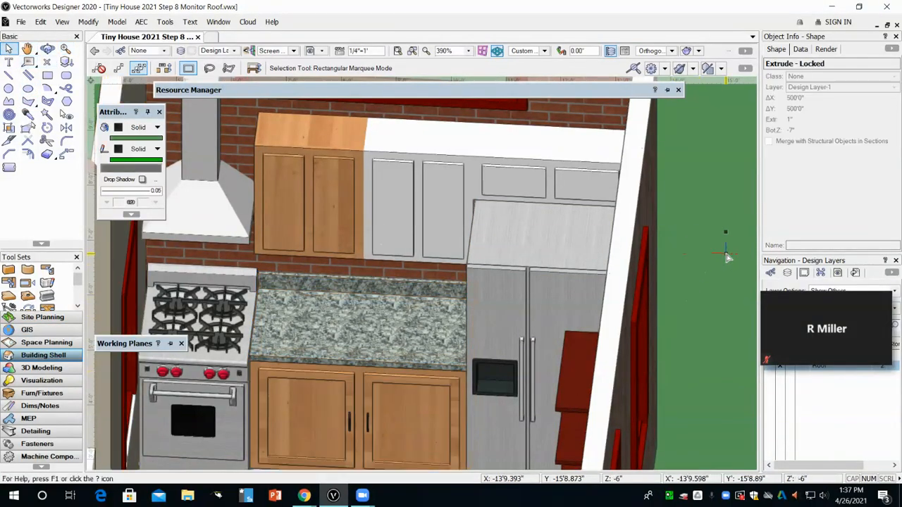
Step: Select the upper wall cabinet beside the wood cabinet and review its Cabinet and Doors class settings
scroll(710, 370, down, 2)
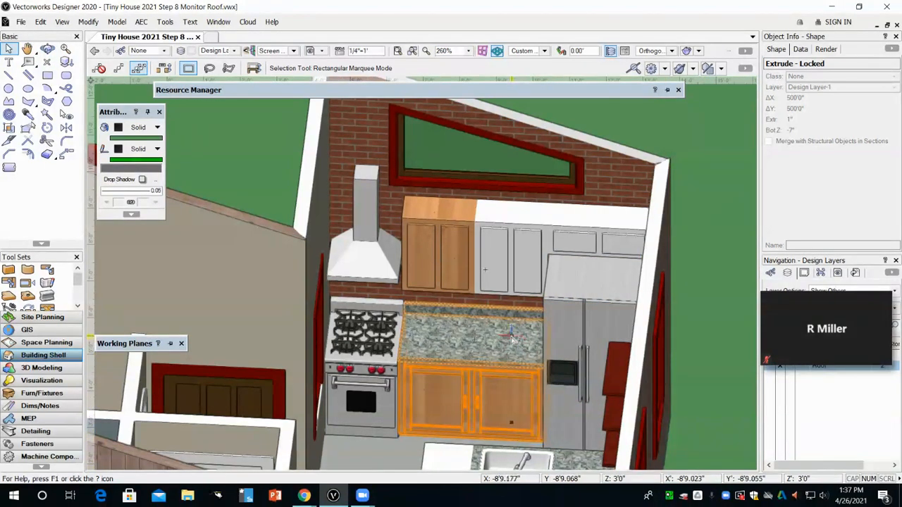
click(516, 281)
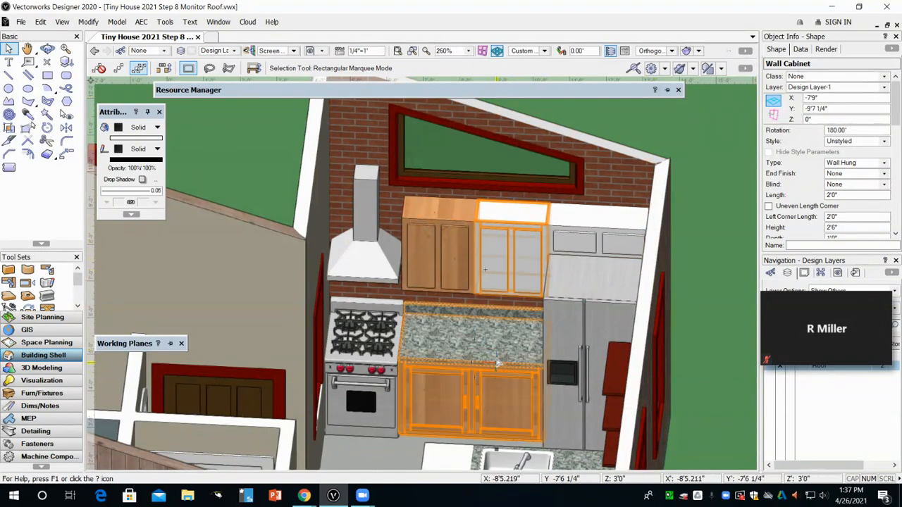
scroll(857, 155, down, 5)
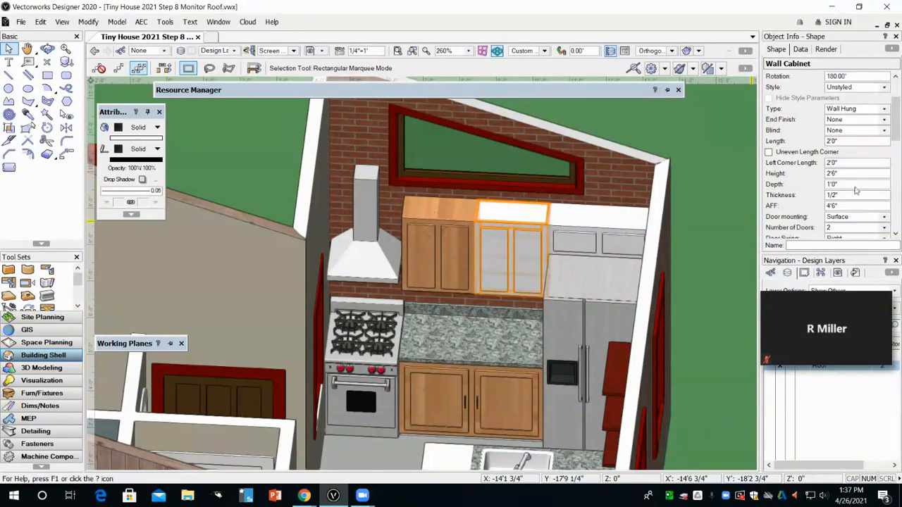
scroll(838, 200, down, 3)
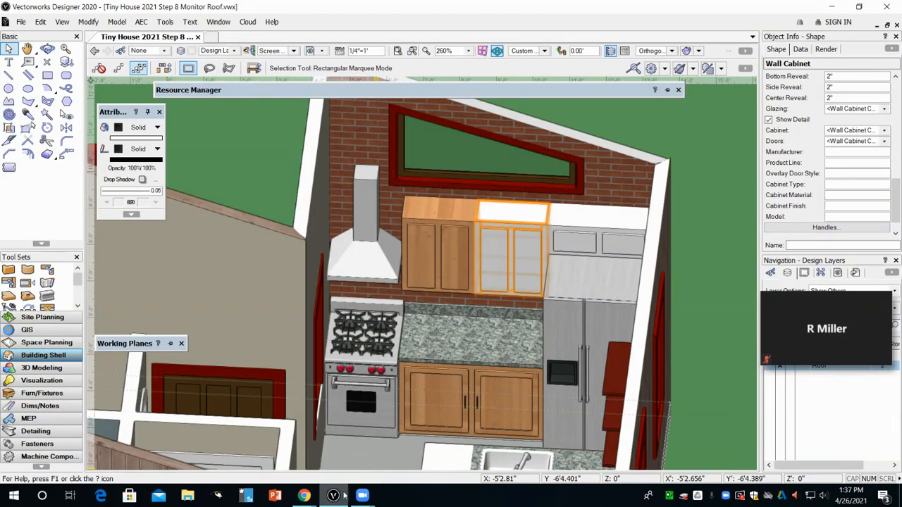
mouse_move(316, 505)
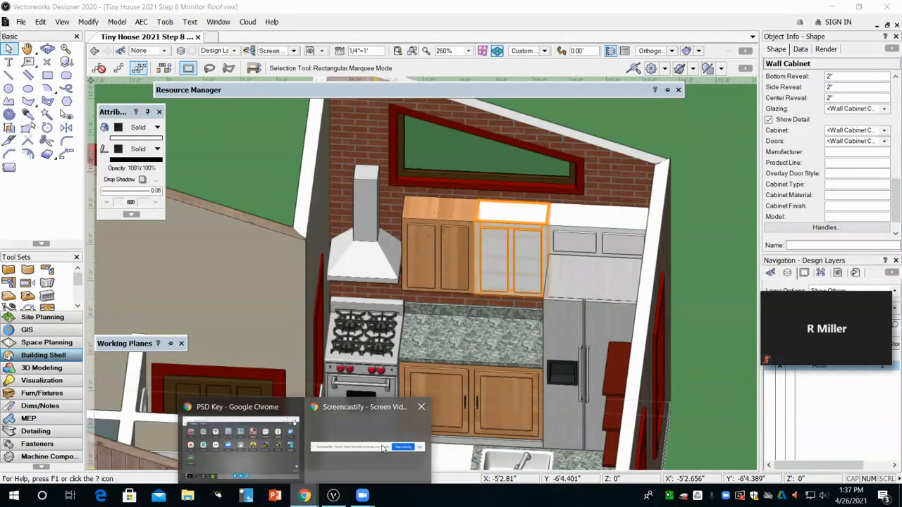